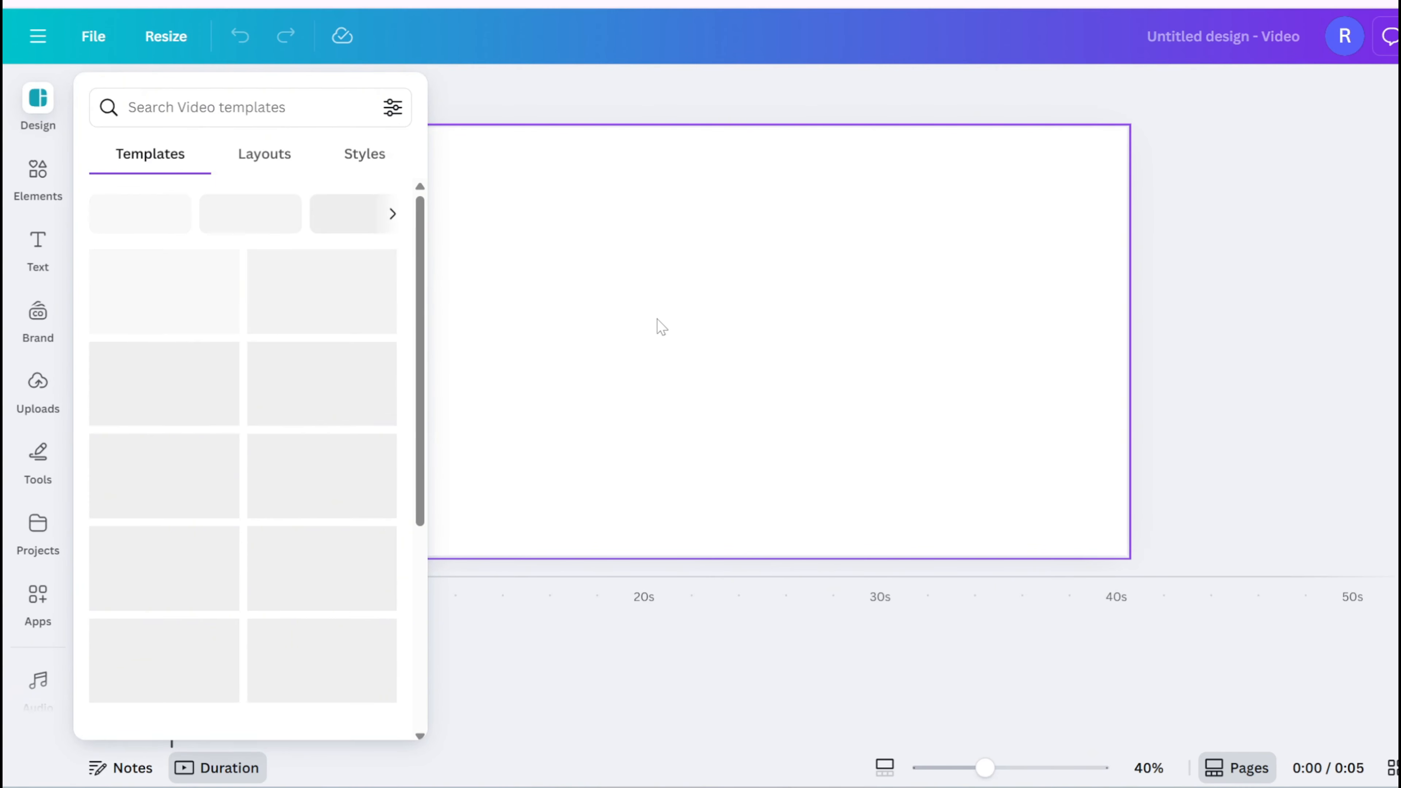
# Add a circle shape to the blank page, enlarge it to about two thirds of the page height and centre it.
pyautogui.click(35, 182)
pyautogui.scroll(-3, 239, 392)
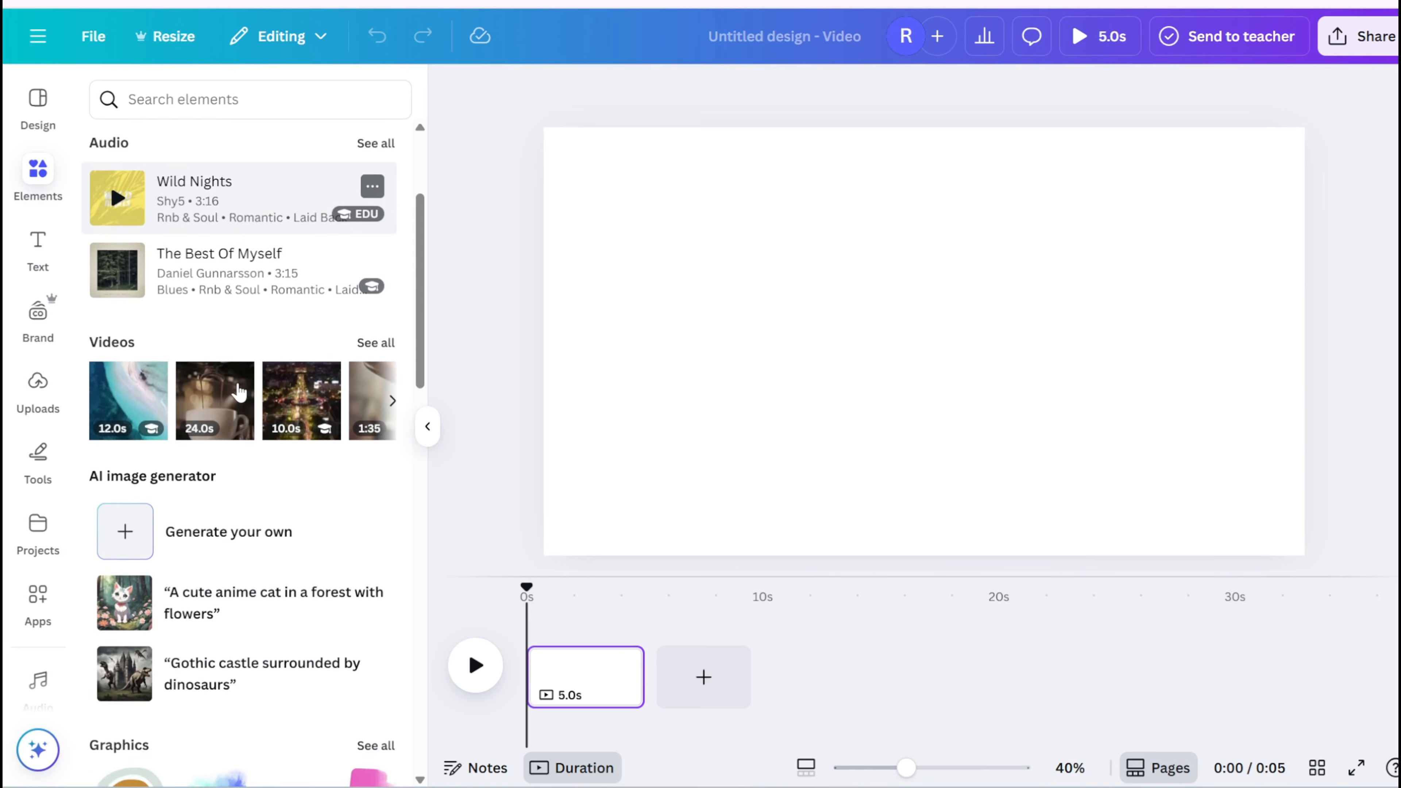
pyautogui.scroll(-10, 238, 391)
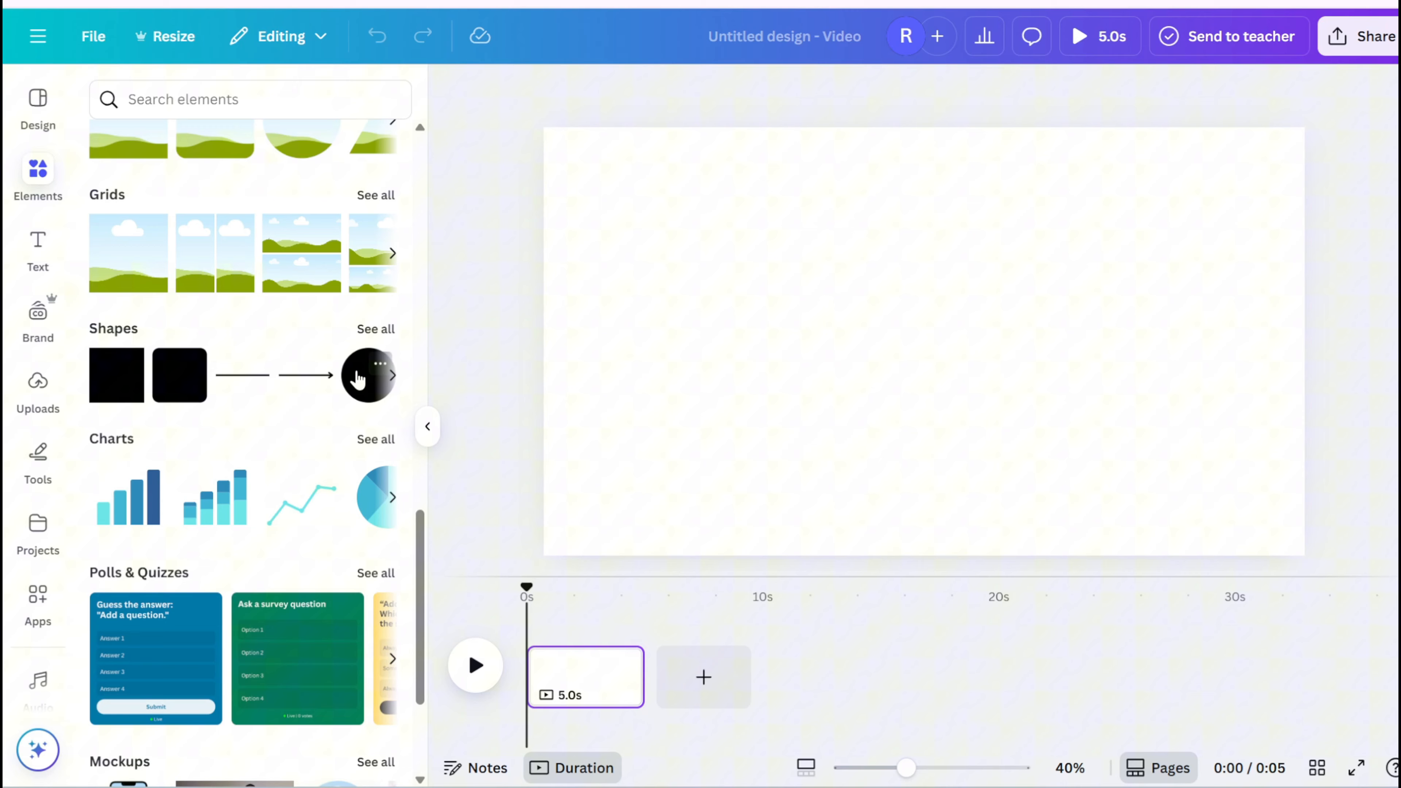
pyautogui.click(358, 381)
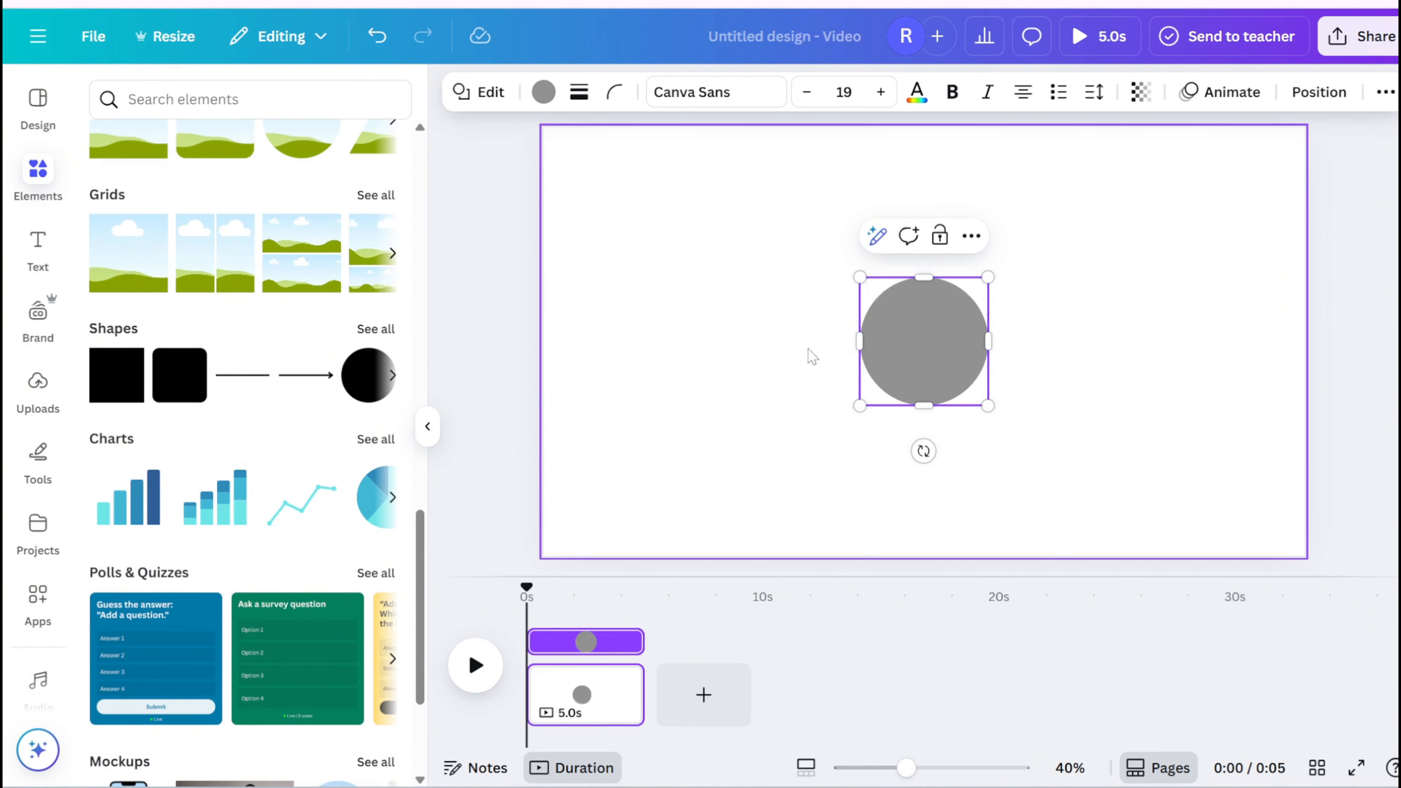
pyautogui.moveTo(859, 277); pyautogui.dragTo(760, 179)
pyautogui.moveTo(988, 403); pyautogui.dragTo(1053, 475)
pyautogui.moveTo(889, 381); pyautogui.dragTo(907, 404)
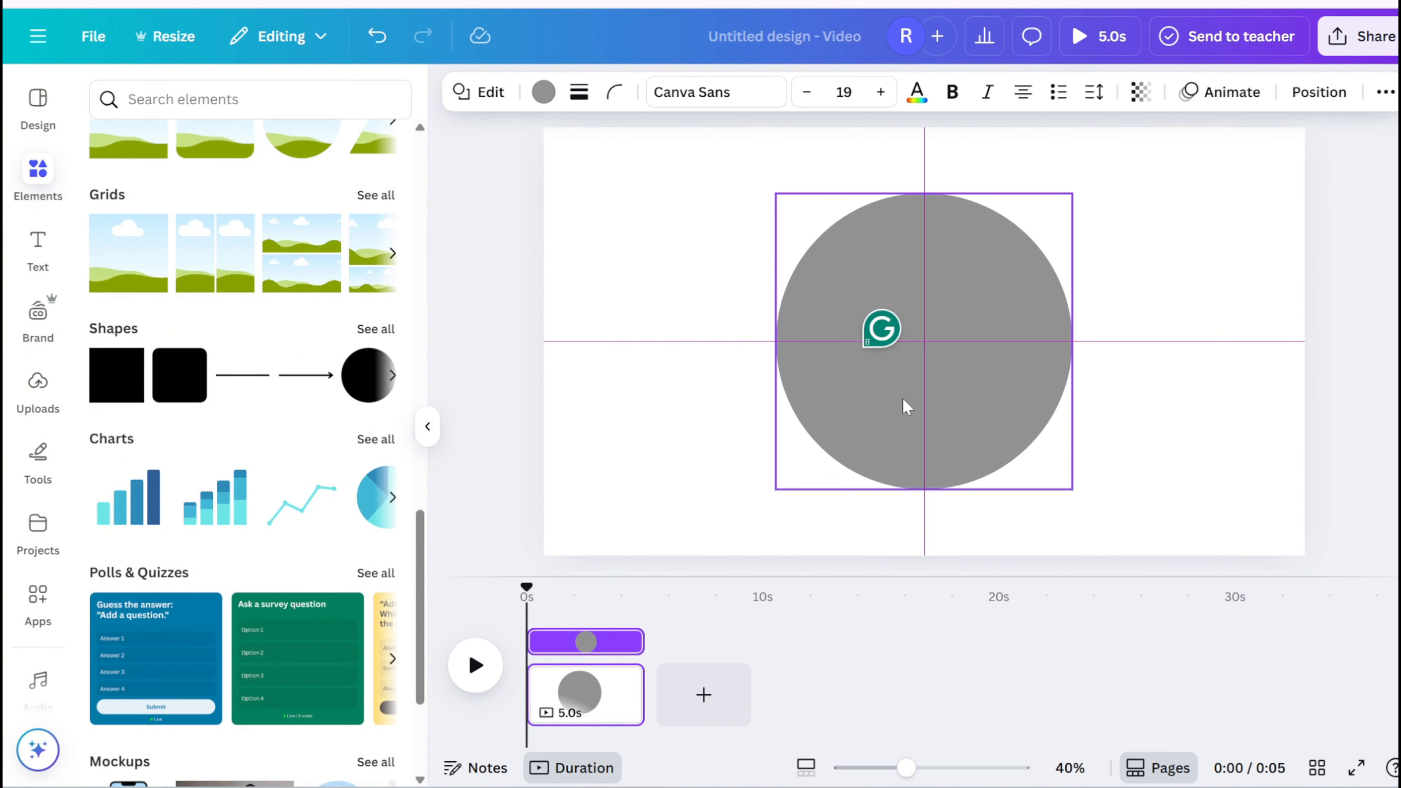
# Fill the circle with the purple-to-turquoise gradient and set the gradient style to radial from the centre.
pyautogui.click(543, 92)
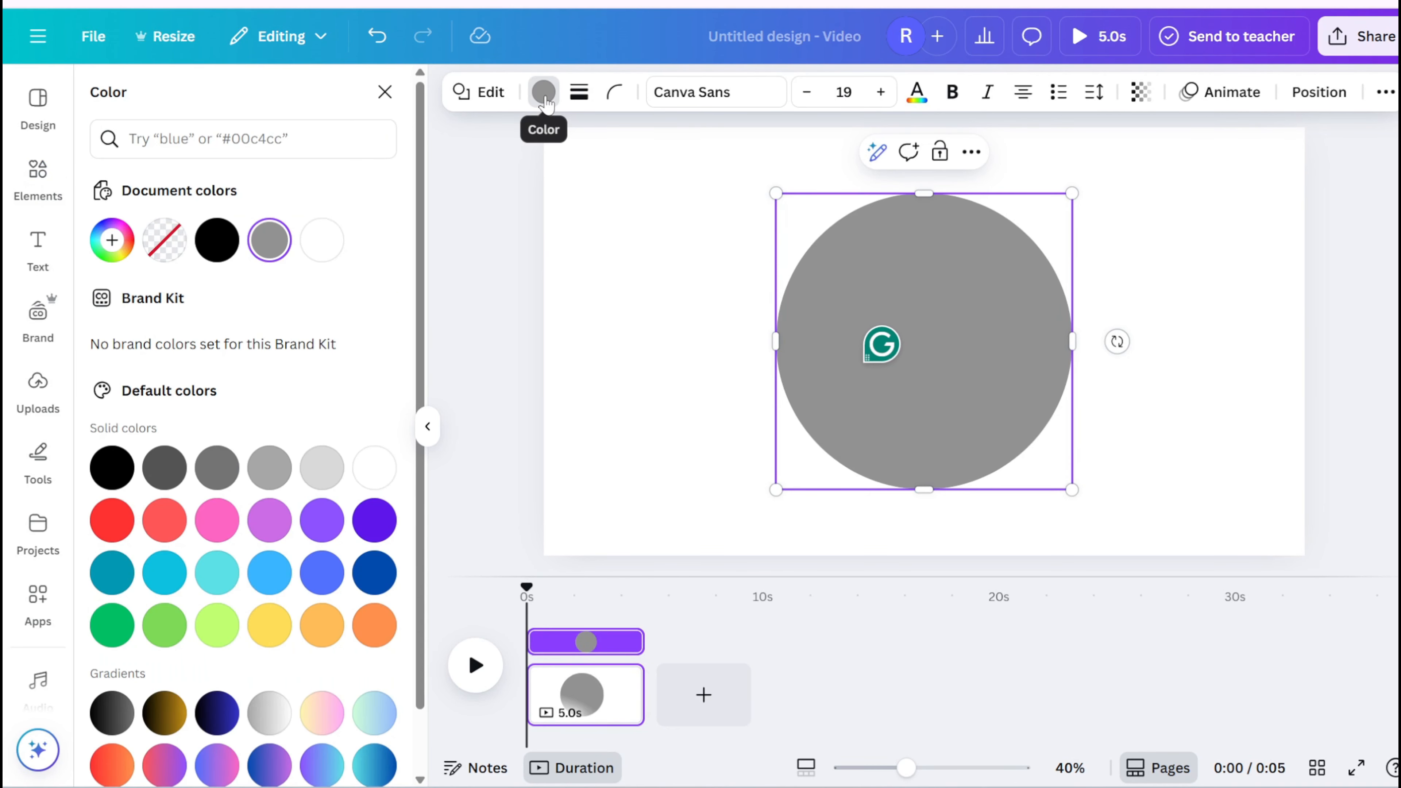
pyautogui.scroll(-1, 313, 360)
pyautogui.scroll(1, 326, 497)
pyautogui.scroll(-1, 329, 565)
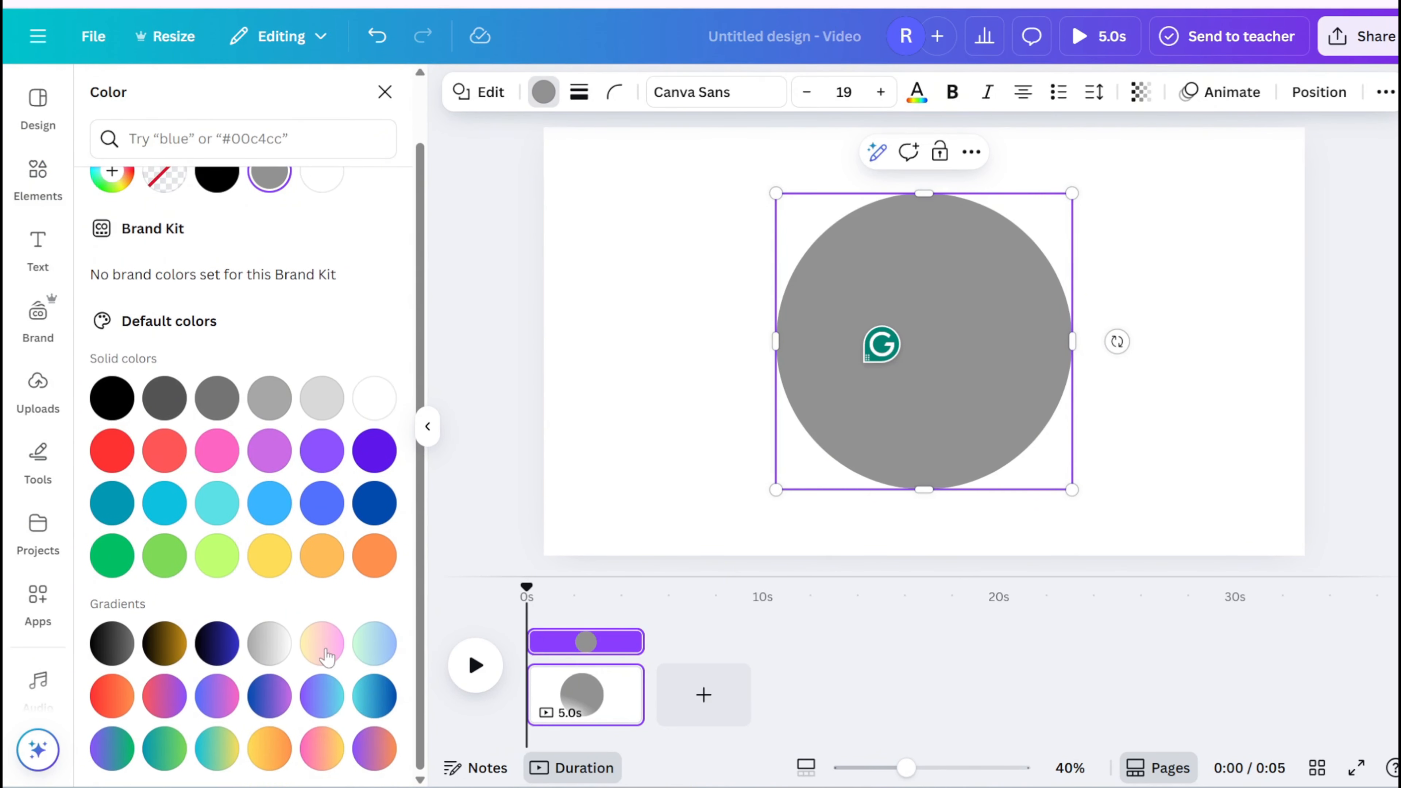
pyautogui.click(313, 705)
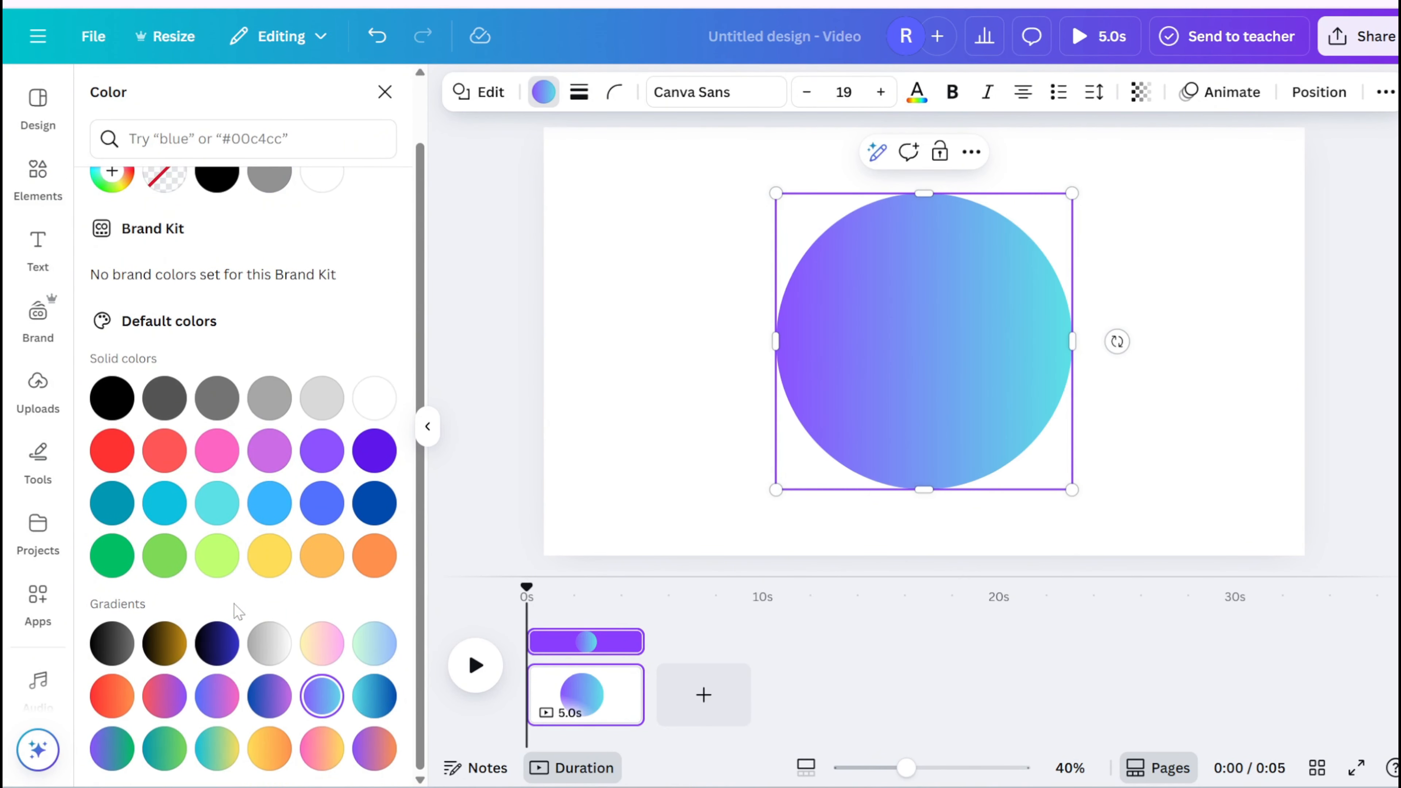
pyautogui.scroll(1, 237, 611)
pyautogui.click(112, 241)
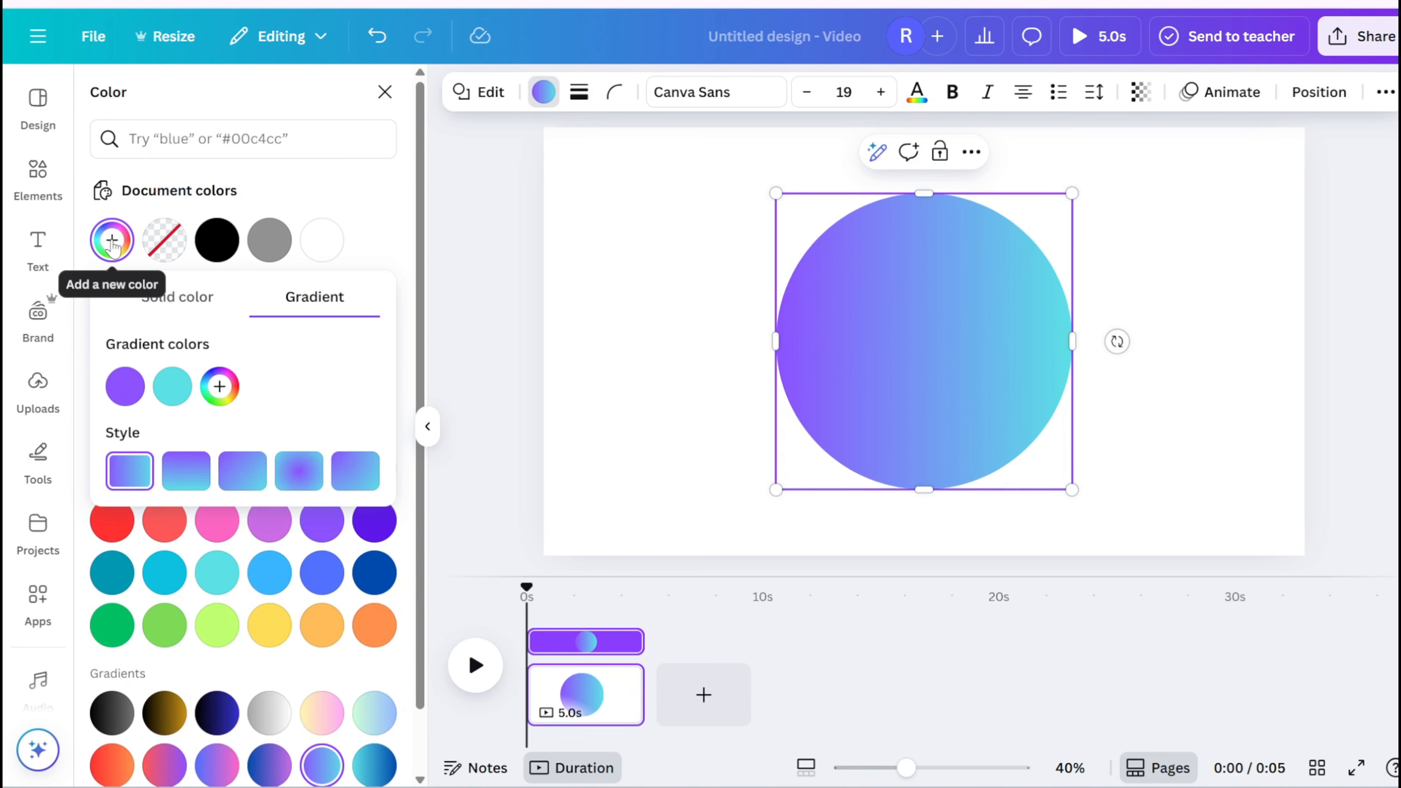
pyautogui.click(297, 471)
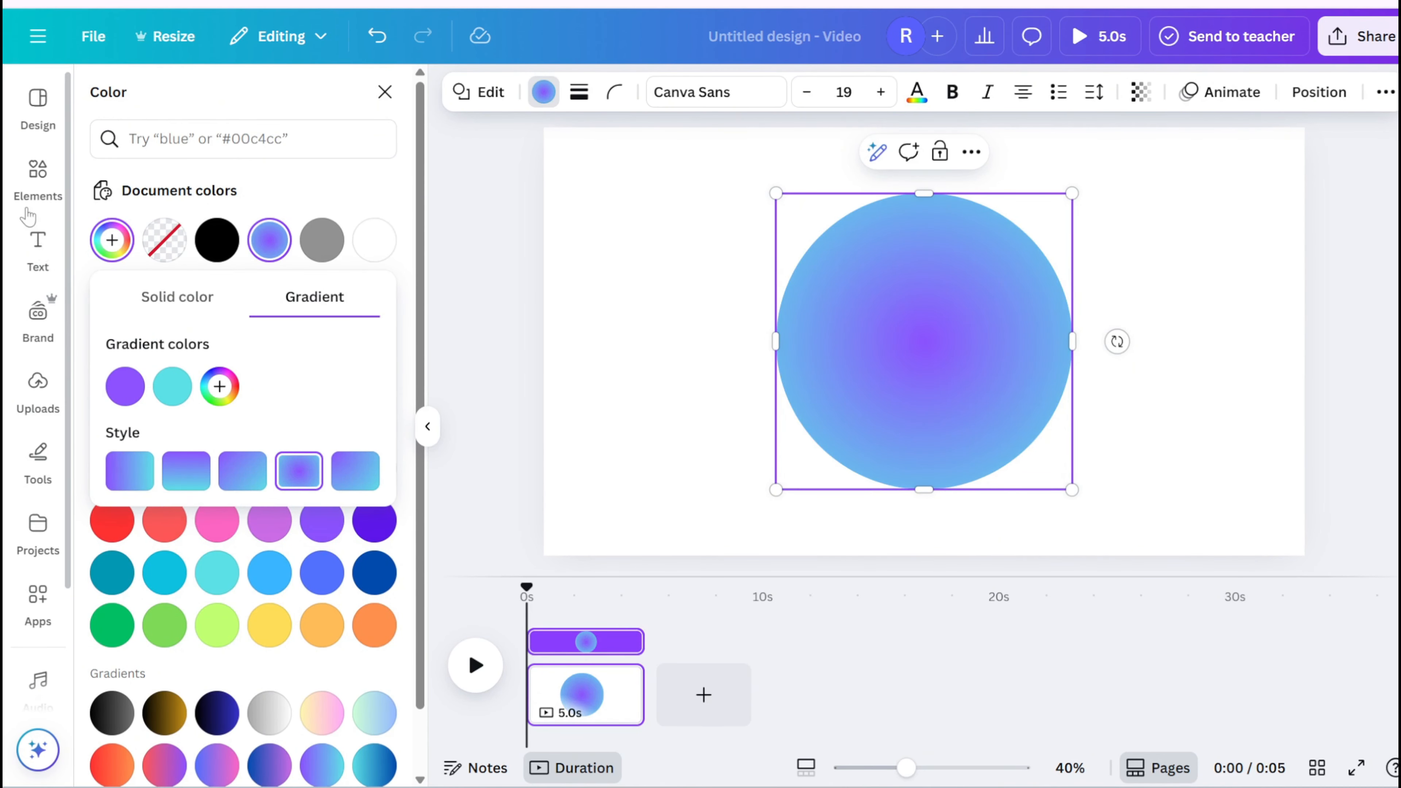
# Search the element graphics for "circle hole" and add the black square with a medium-sized round hole.
pyautogui.click(38, 177)
pyautogui.click(237, 100)
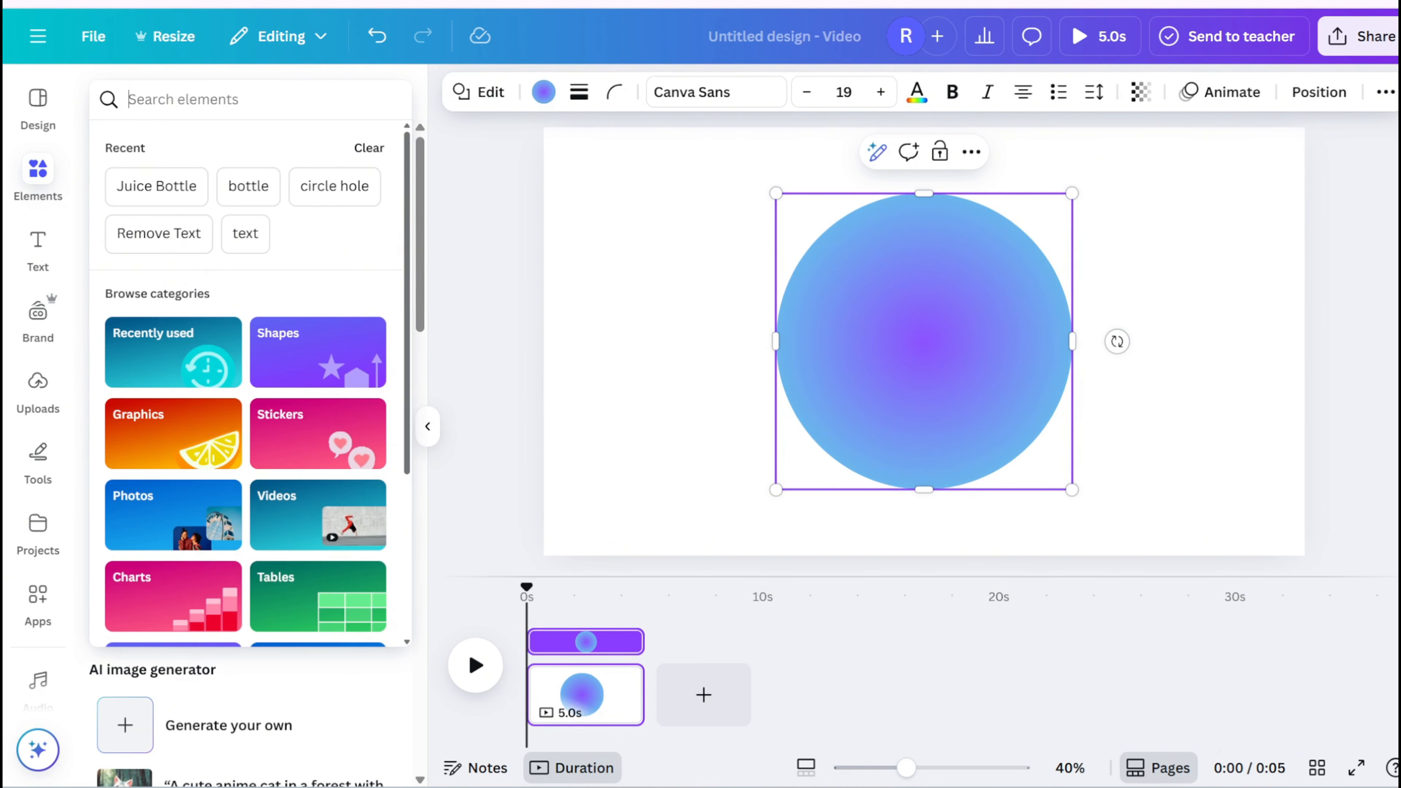
pyautogui.write('circle hole')
pyautogui.press('Return')
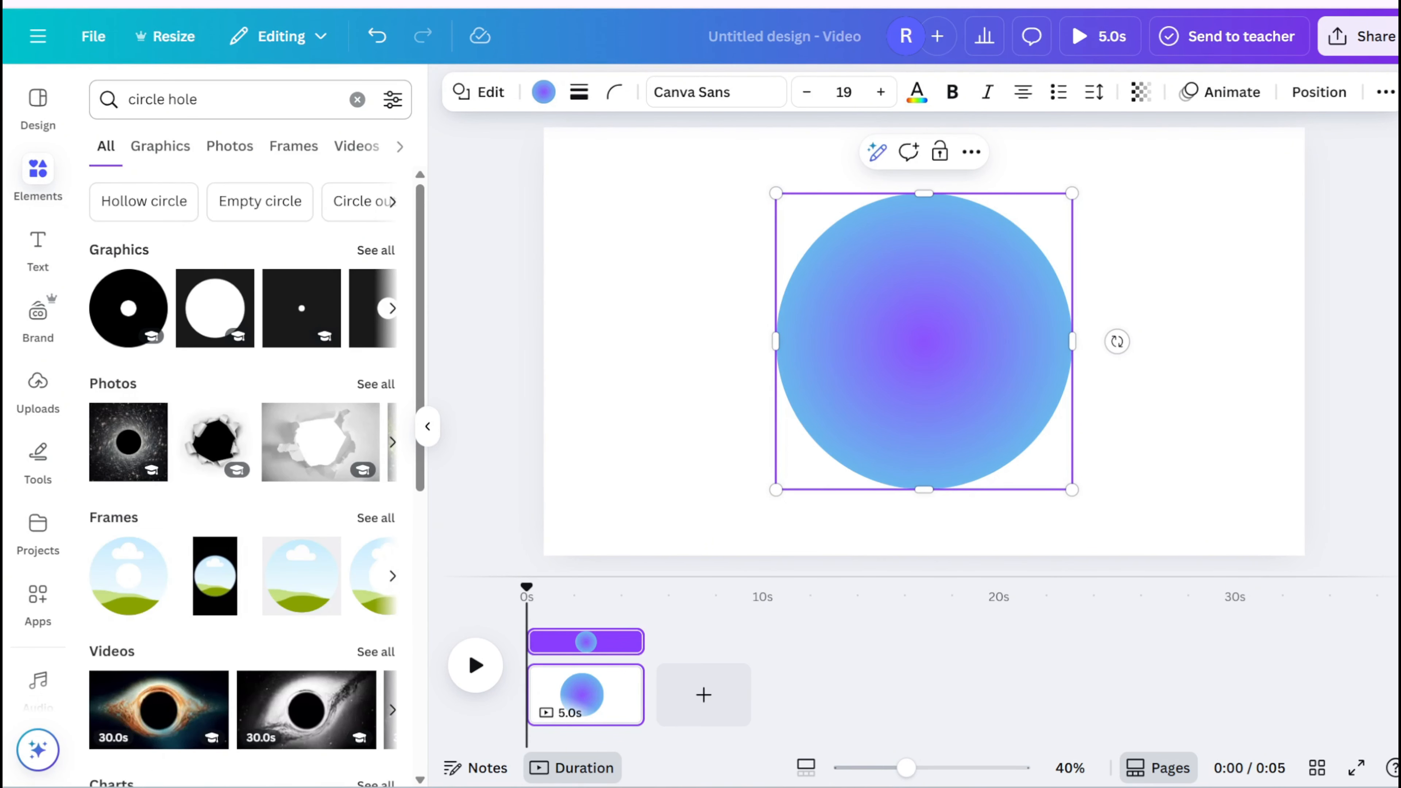
pyautogui.click(161, 147)
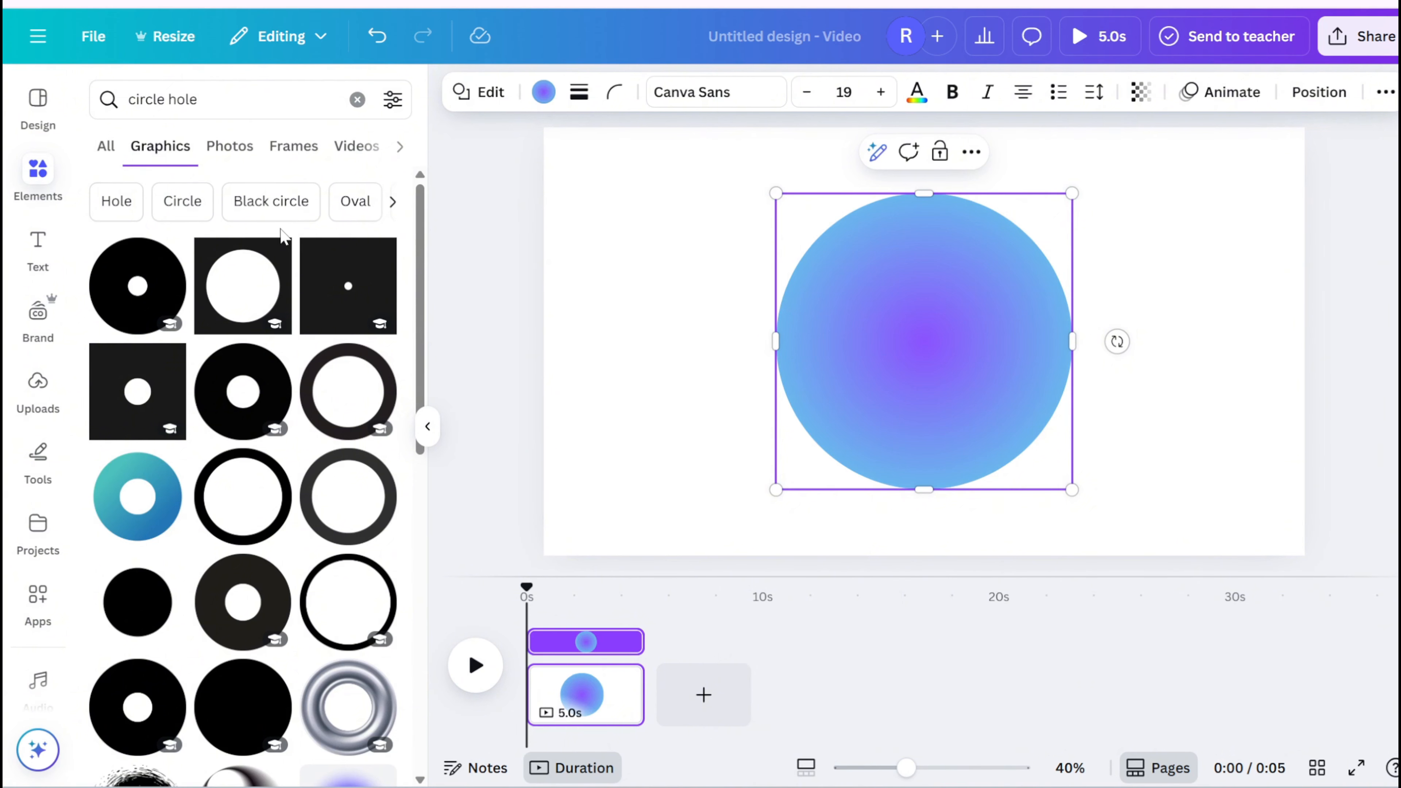
pyautogui.click(170, 522)
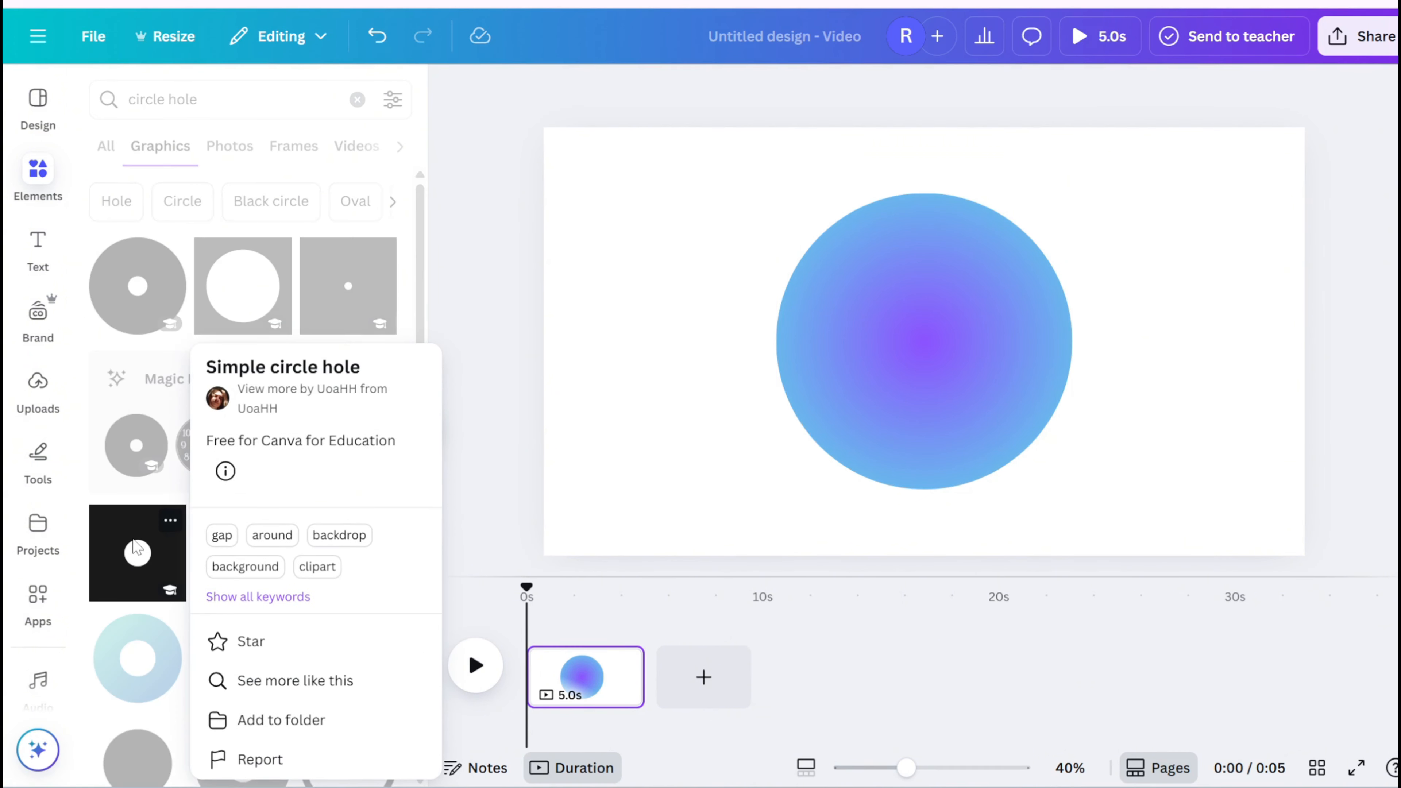
pyautogui.click(134, 549)
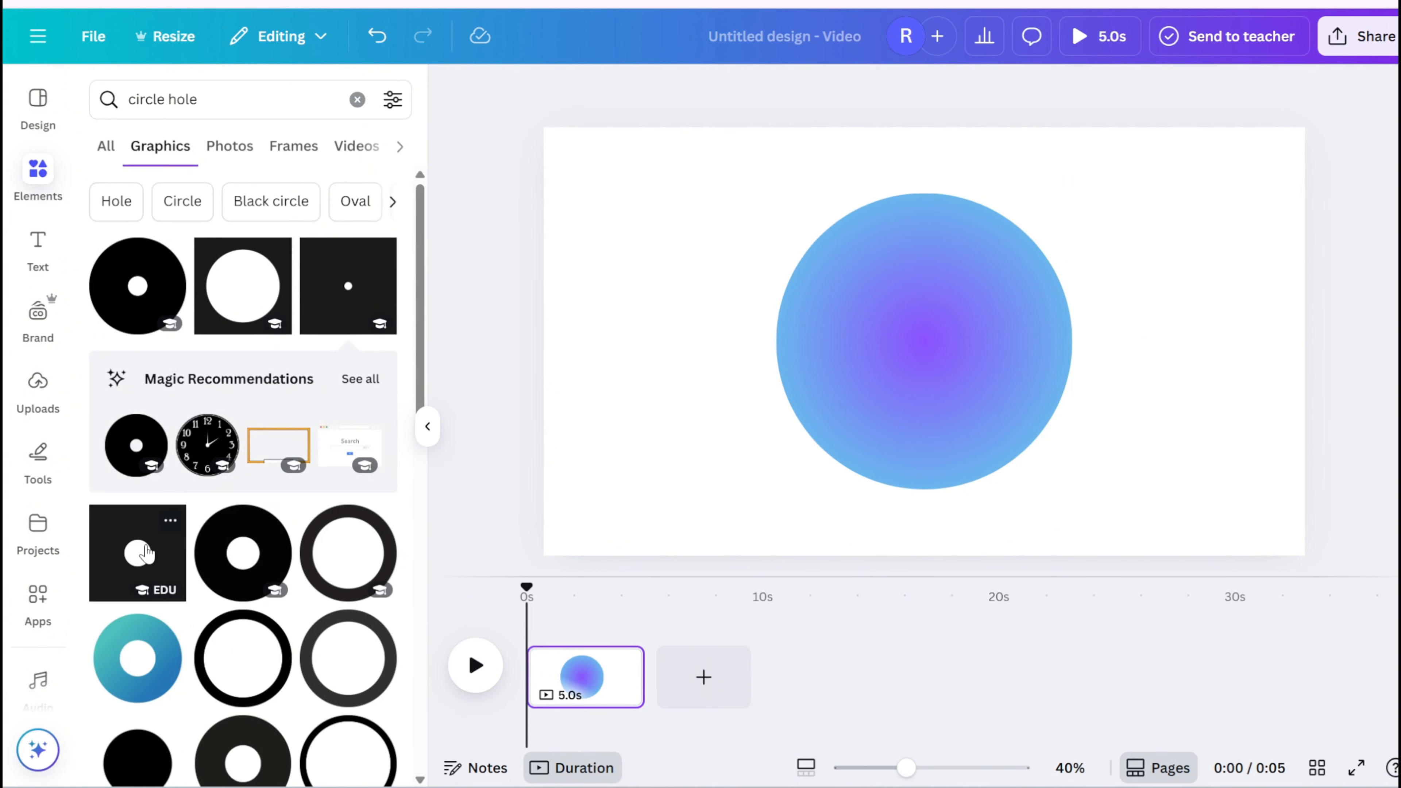
pyautogui.click(147, 552)
# Scale the square graphic well beyond the page with its hole centred around the gradient circle, and colour it white.
pyautogui.moveTo(845, 261); pyautogui.dragTo(441, 78)
pyautogui.moveTo(1009, 424); pyautogui.dragTo(1400, 787)
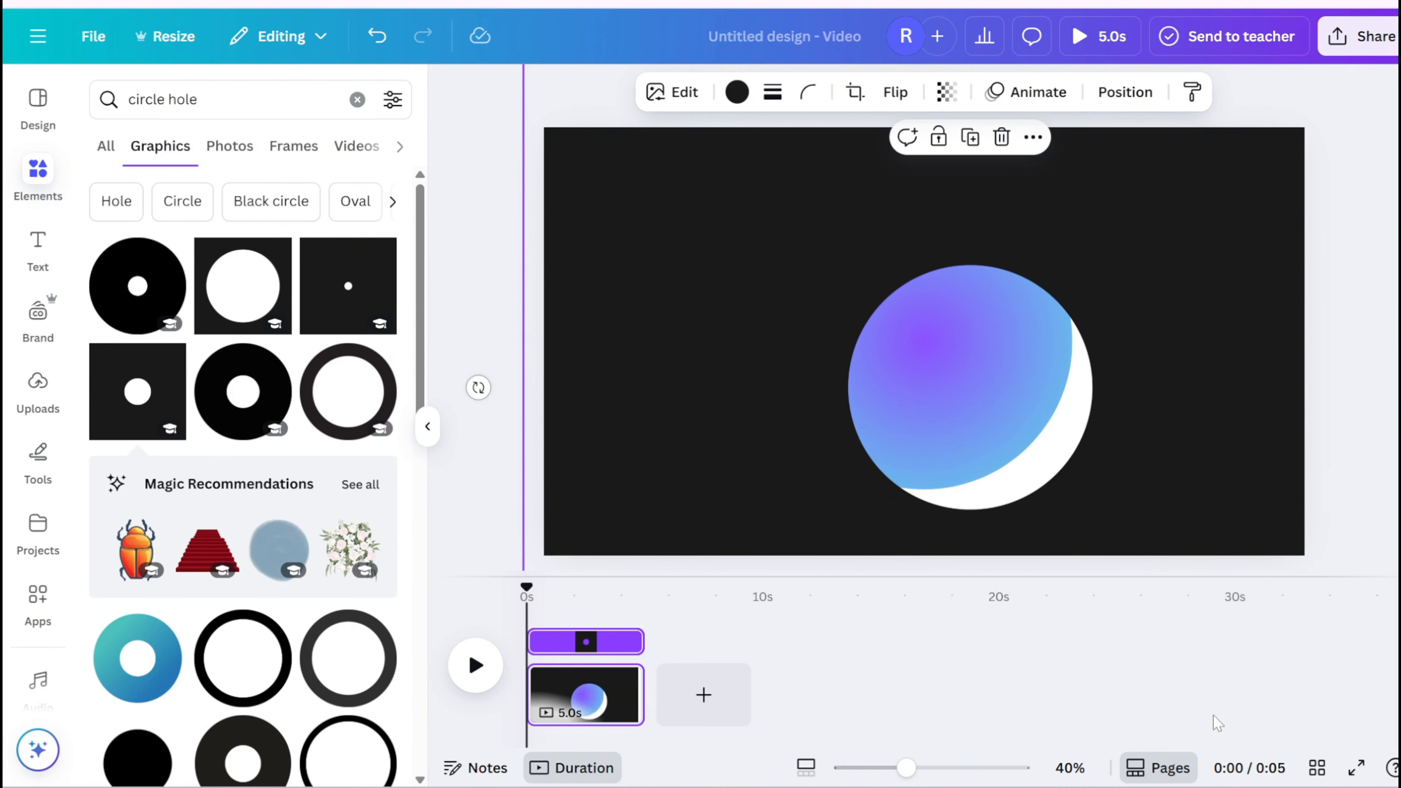
pyautogui.moveTo(908, 773); pyautogui.dragTo(876, 773)
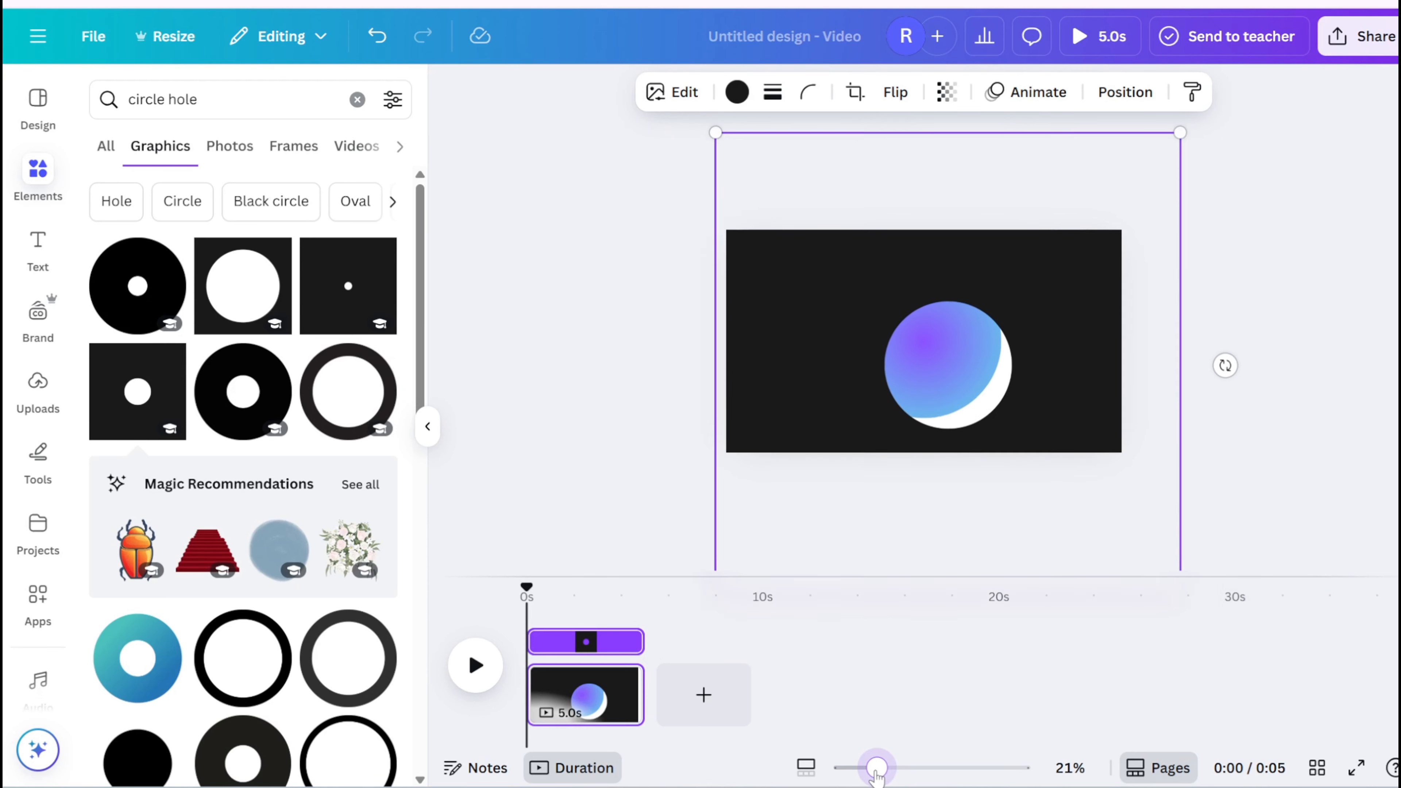
pyautogui.moveTo(719, 136); pyautogui.dragTo(603, 125)
pyautogui.moveTo(741, 335)
pyautogui.mouseDown()
pyautogui.moveTo(731, 354)
pyautogui.moveTo(725, 342)
pyautogui.mouseUp()
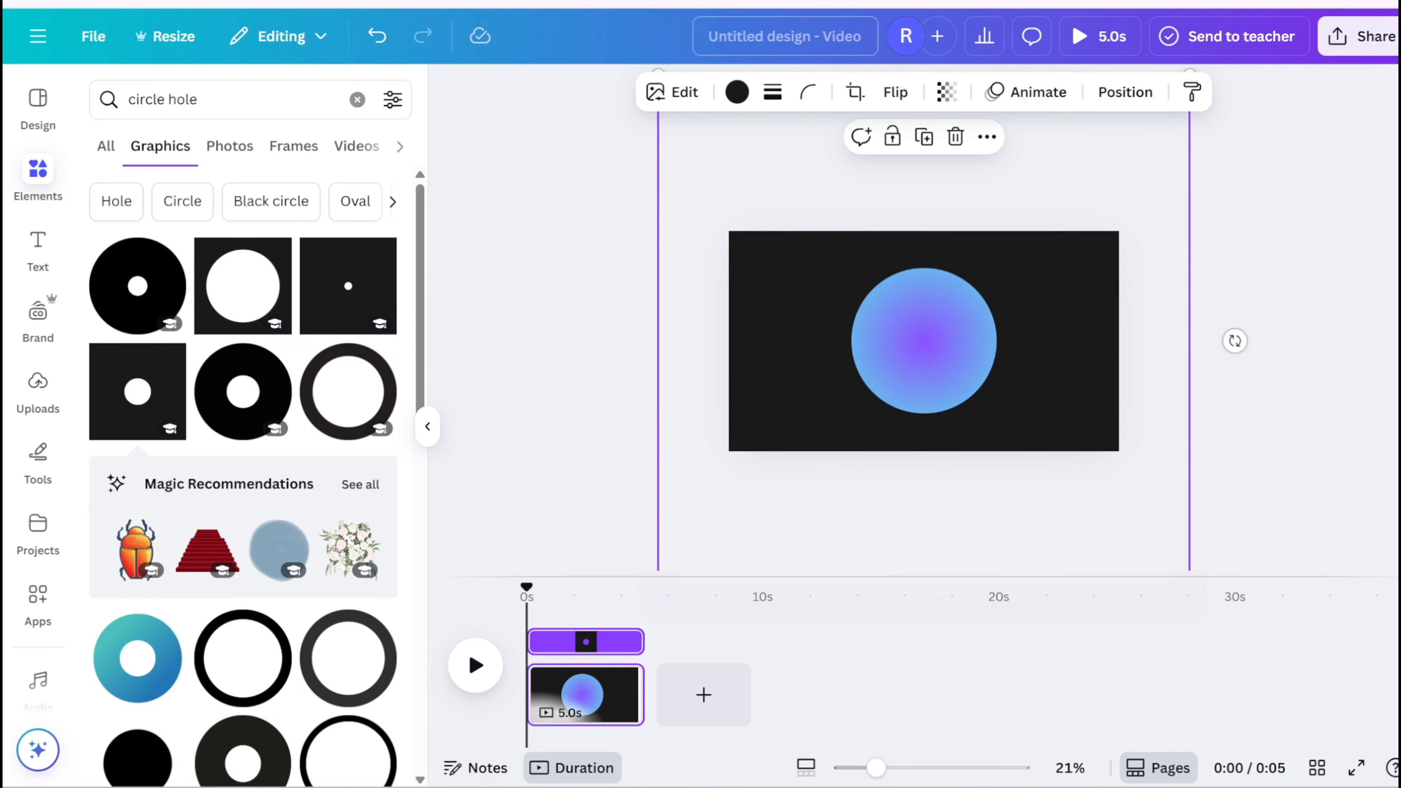
pyautogui.click(739, 103)
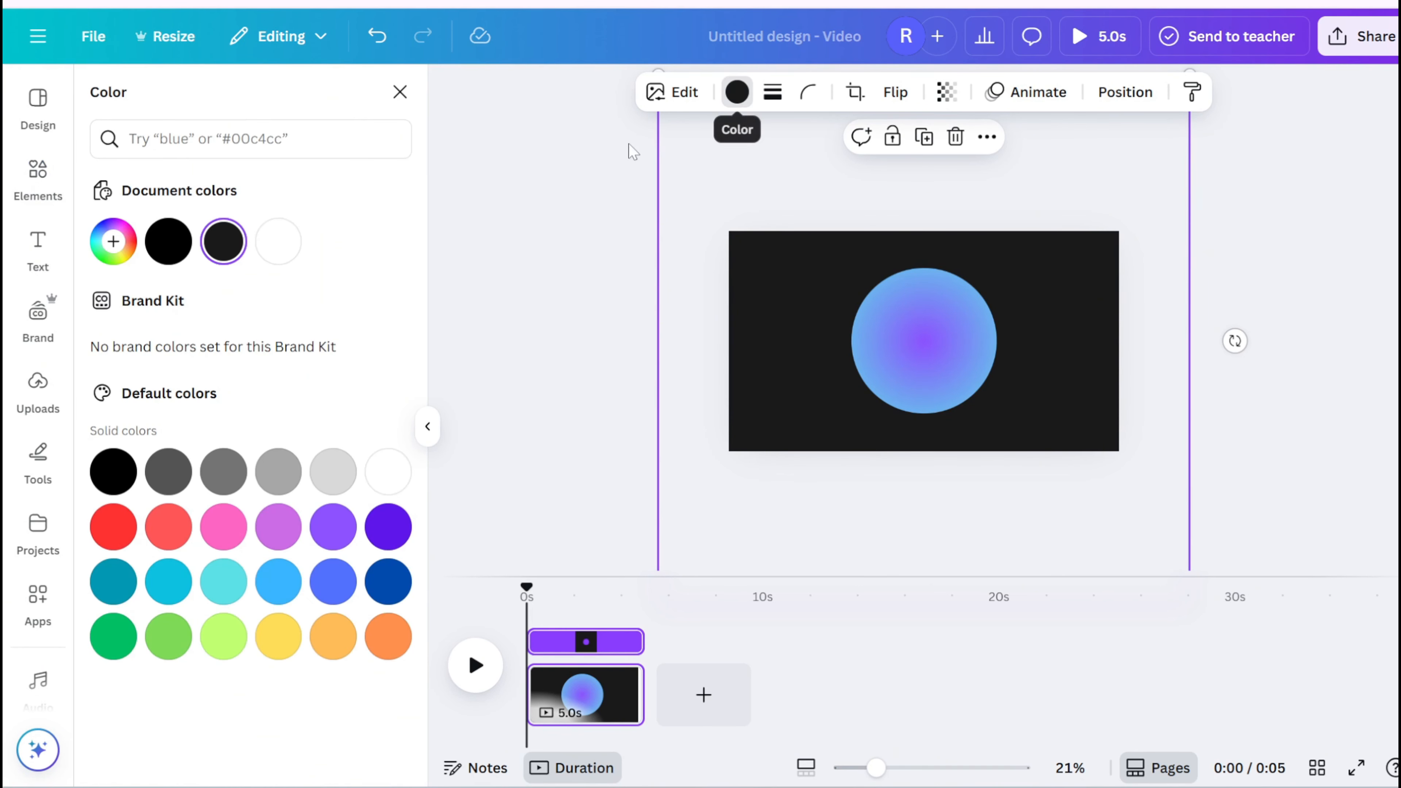
pyautogui.click(274, 251)
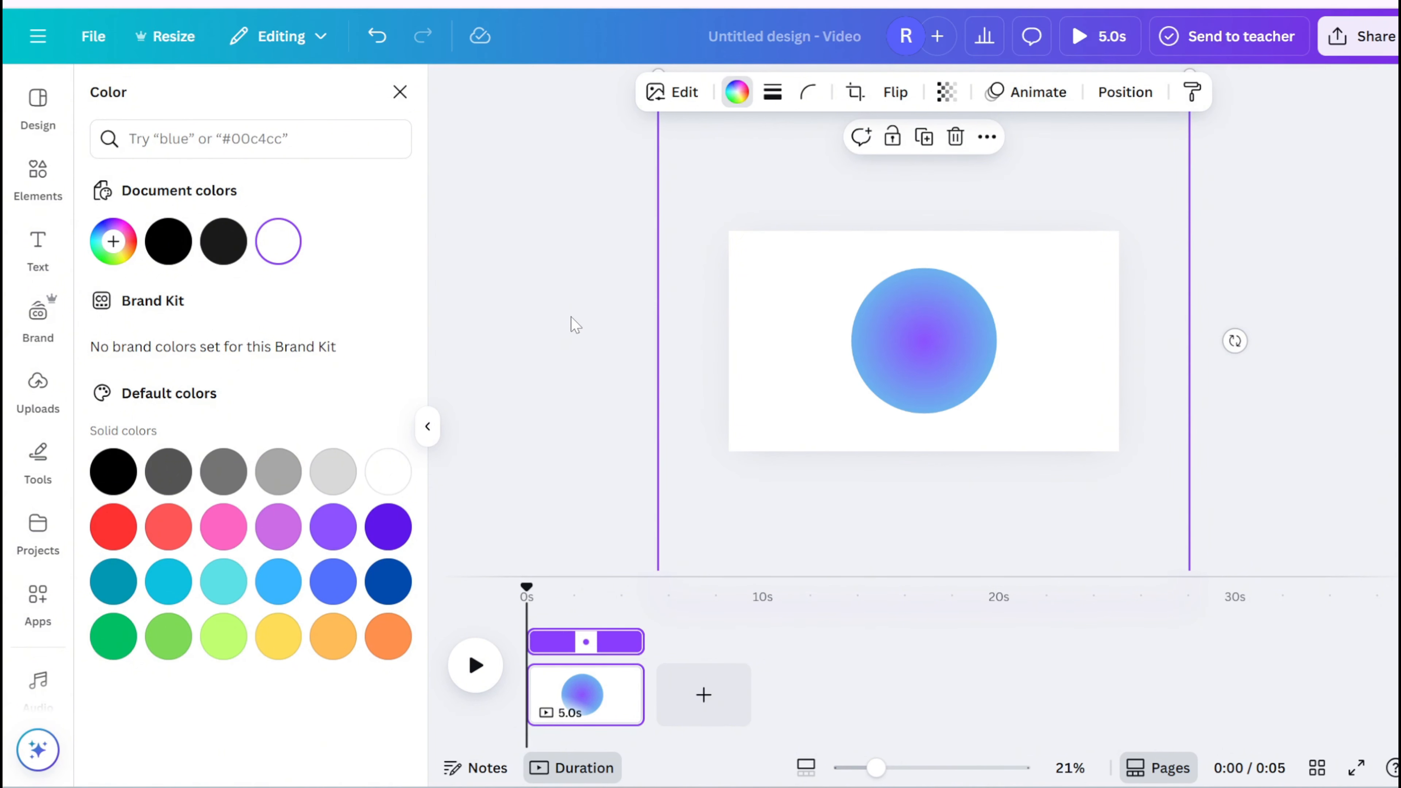
# Search the element graphics for "Juice Bottle" and add the orange bottle with the light-blue neck and JUICE label.
pyautogui.click(37, 177)
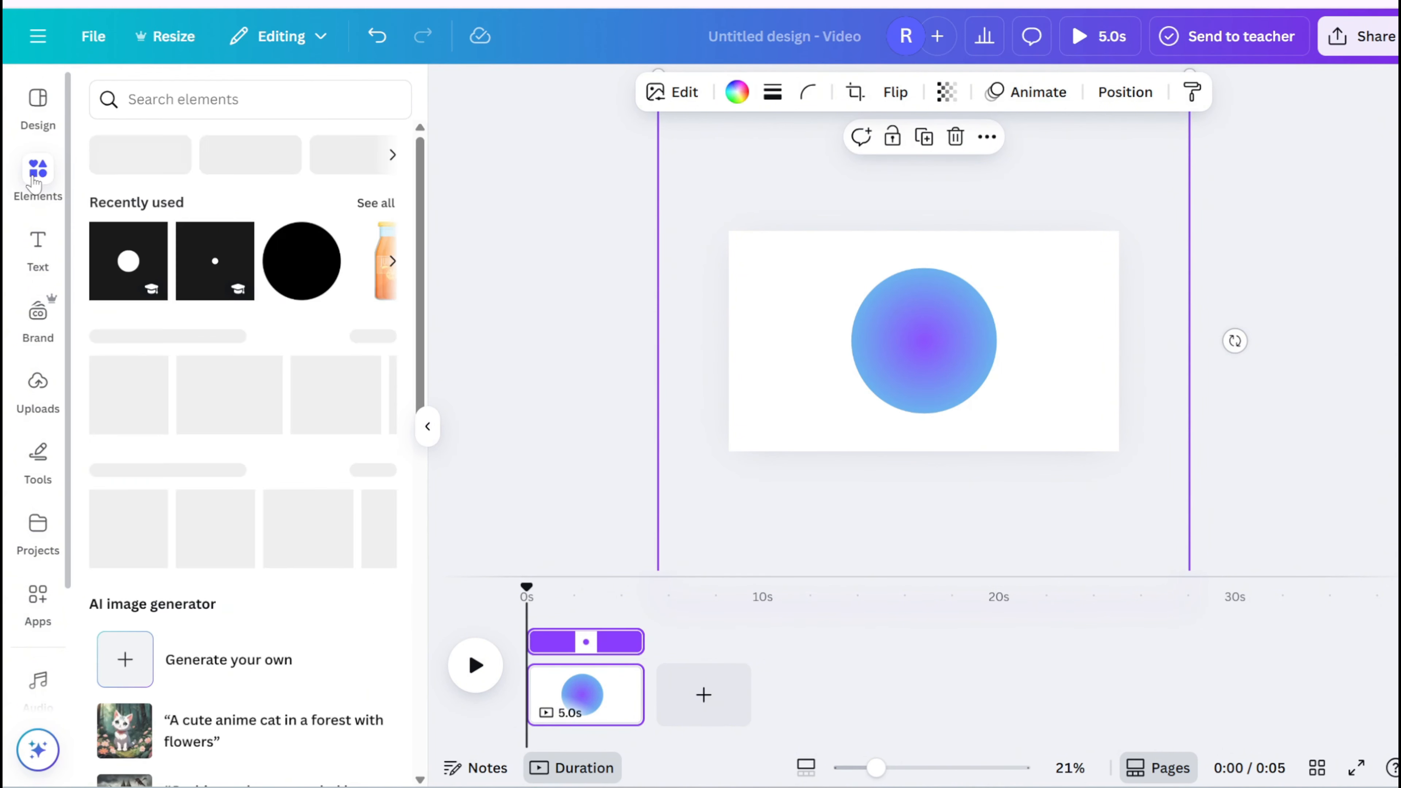
pyautogui.click(256, 186)
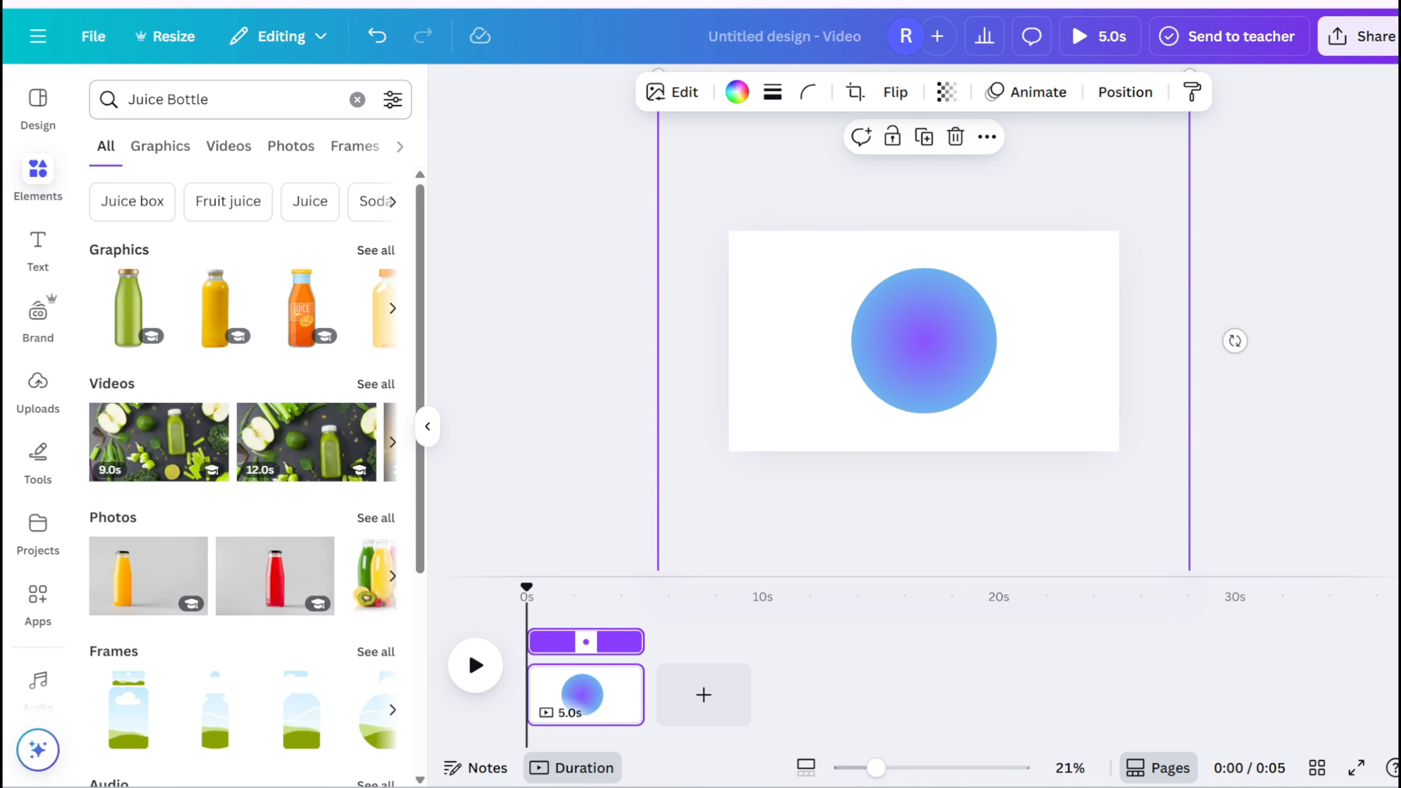
pyautogui.click(161, 149)
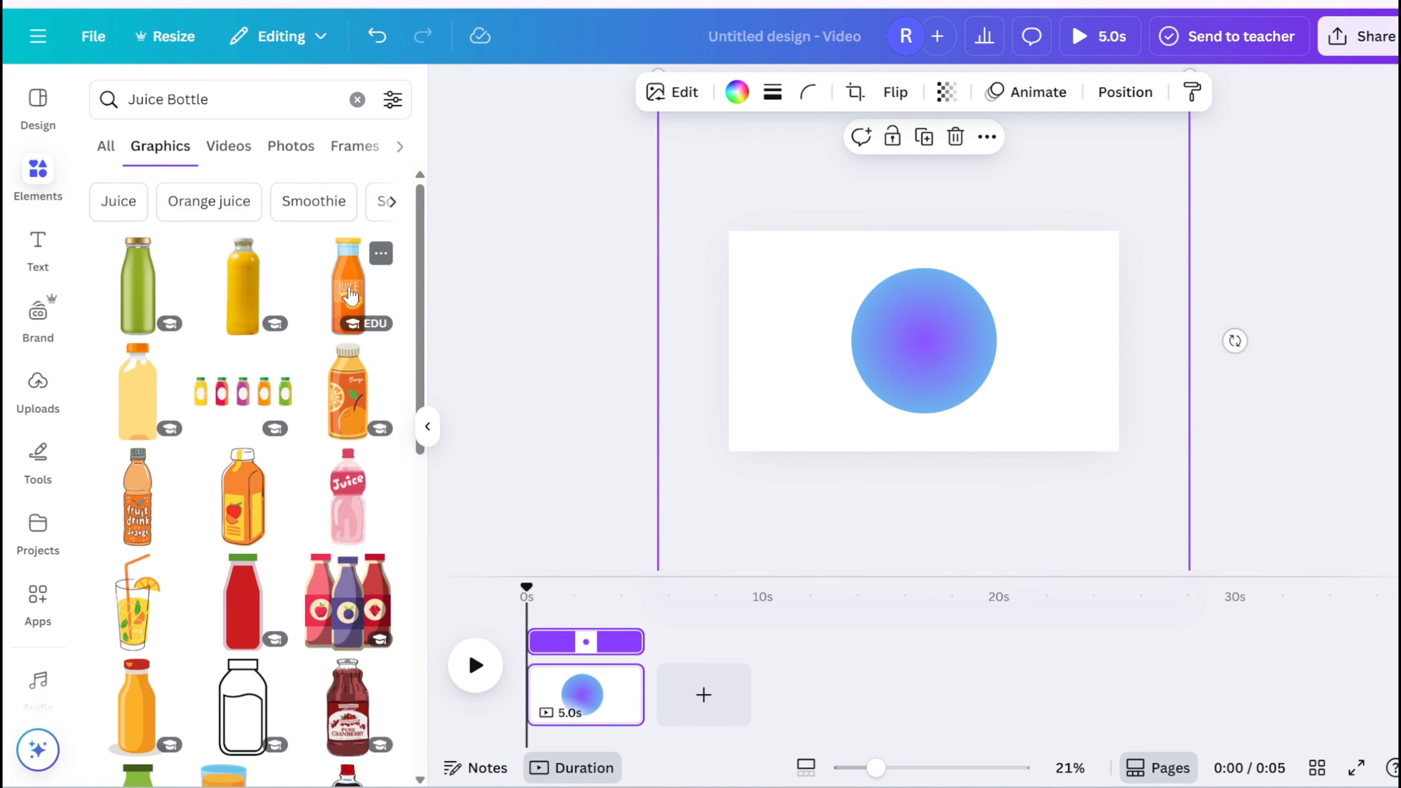
pyautogui.click(351, 295)
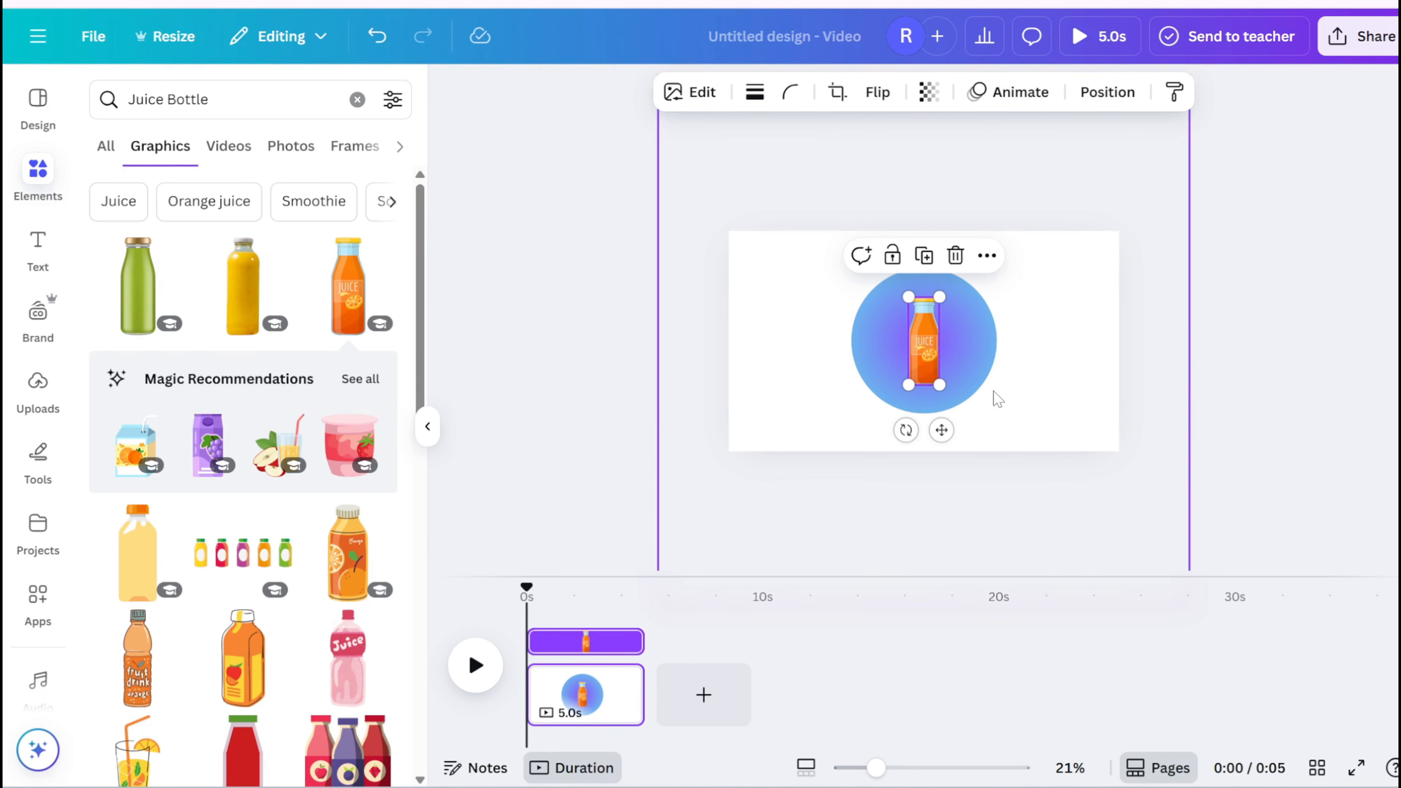
# Tilt the juice bottle clockwise and enlarge it so it extends past the gradient circle's upper and lower edges, centred on it.
pyautogui.moveTo(905, 429); pyautogui.dragTo(874, 432)
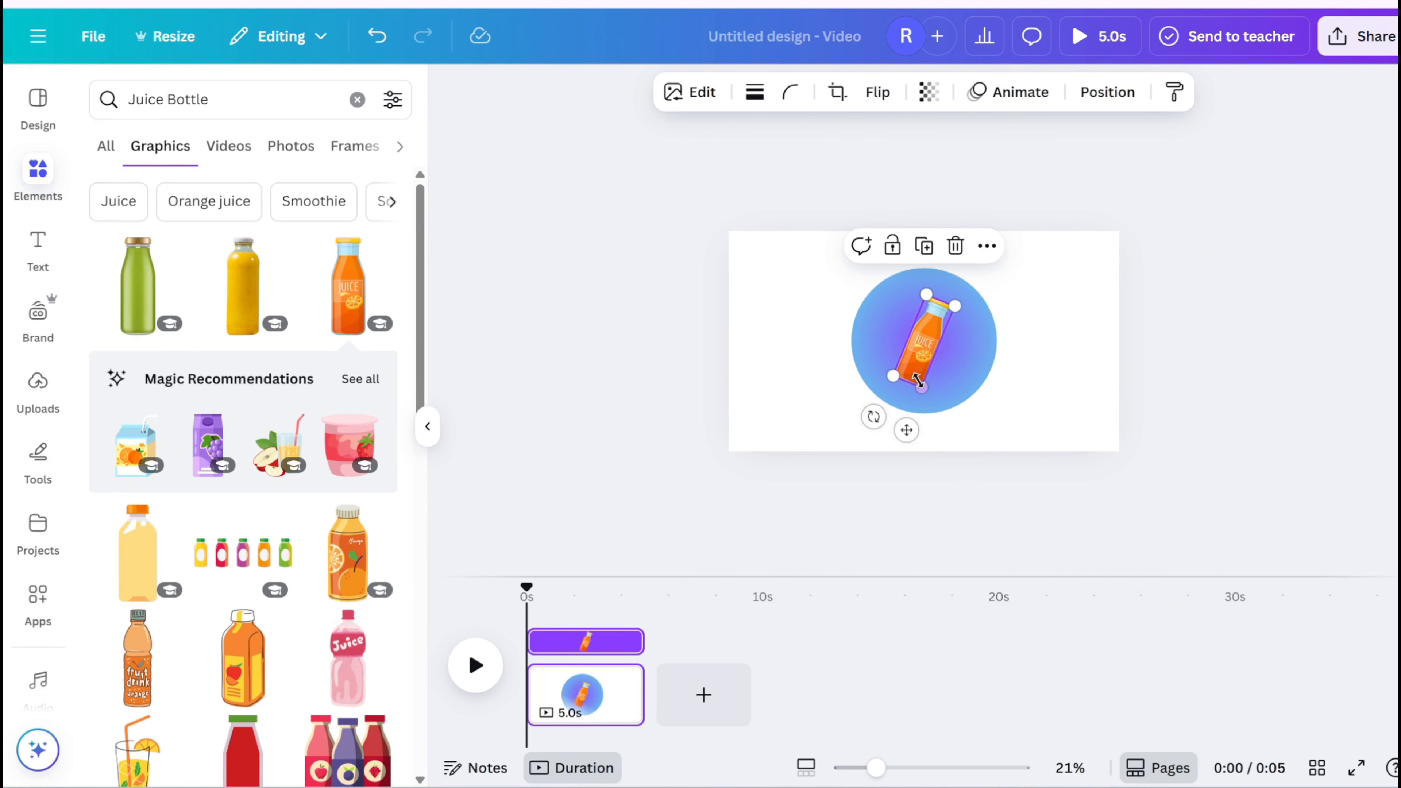
pyautogui.moveTo(923, 388); pyautogui.dragTo(917, 344)
pyautogui.moveTo(930, 232); pyautogui.dragTo(929, 274)
pyautogui.moveTo(925, 377); pyautogui.dragTo(926, 351)
pyautogui.moveTo(928, 247); pyautogui.dragTo(928, 240)
pyautogui.moveTo(914, 328); pyautogui.dragTo(916, 328)
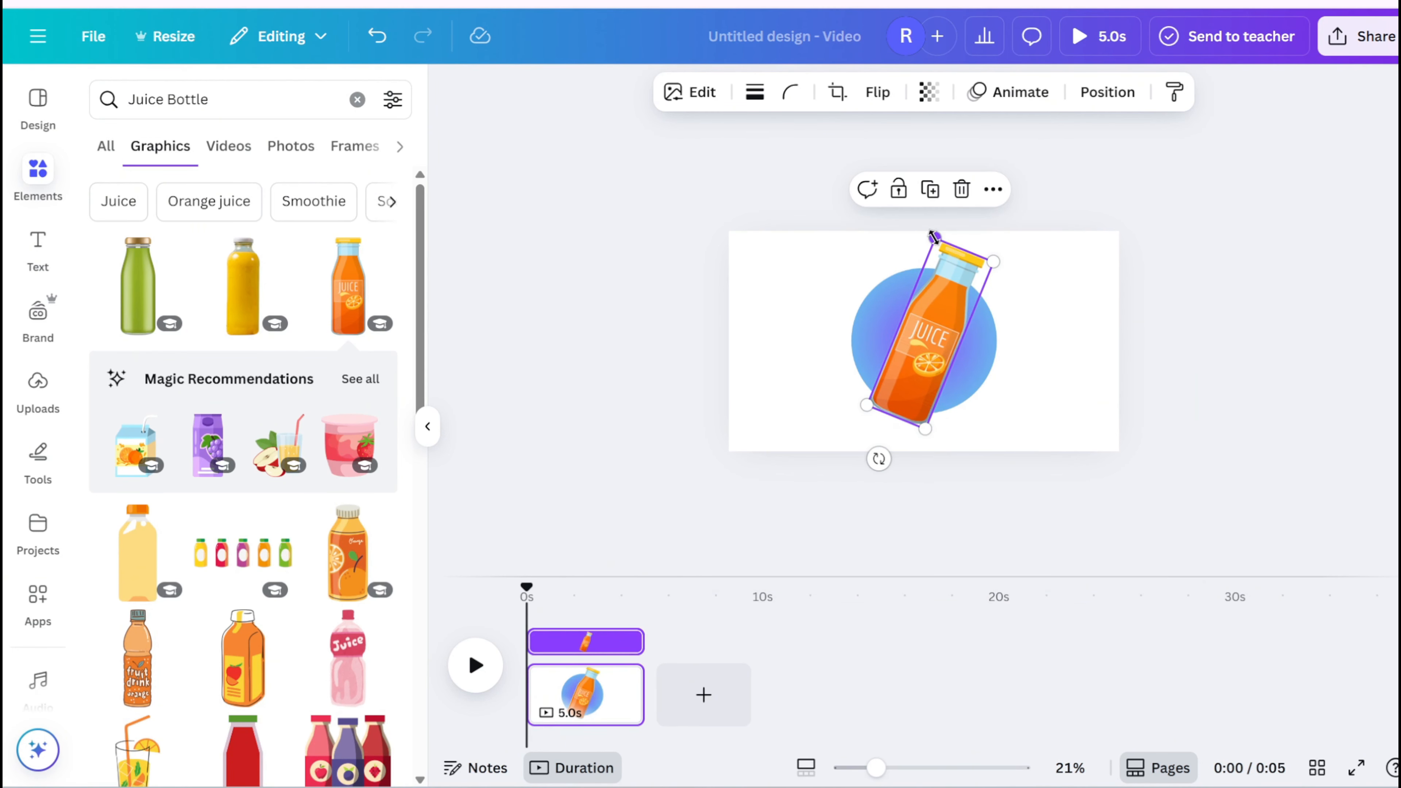
# Show the page's layers, select the gradient circle and trim its timing slightly at both the start and the end.
pyautogui.rightClick(931, 331)
pyautogui.moveTo(998, 445)
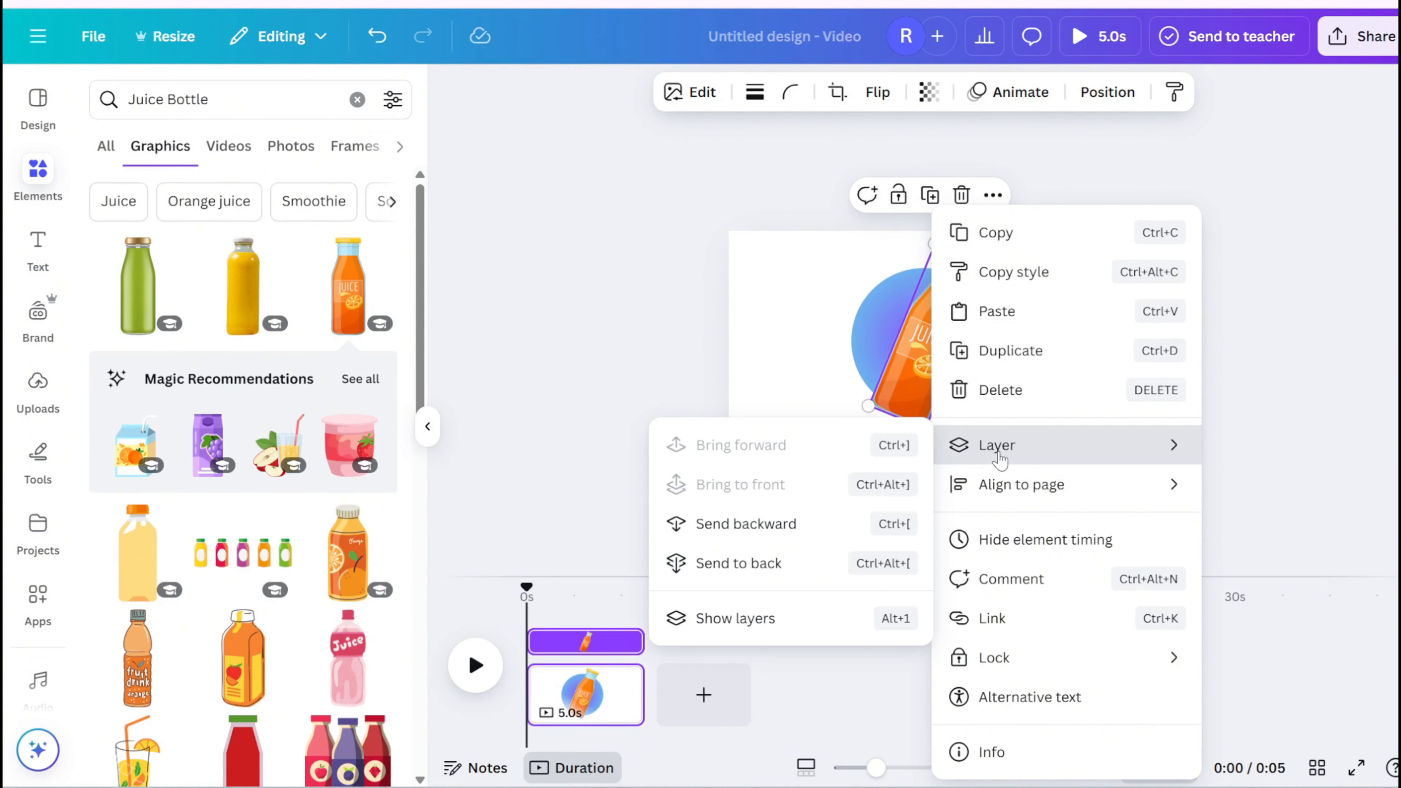
pyautogui.click(729, 619)
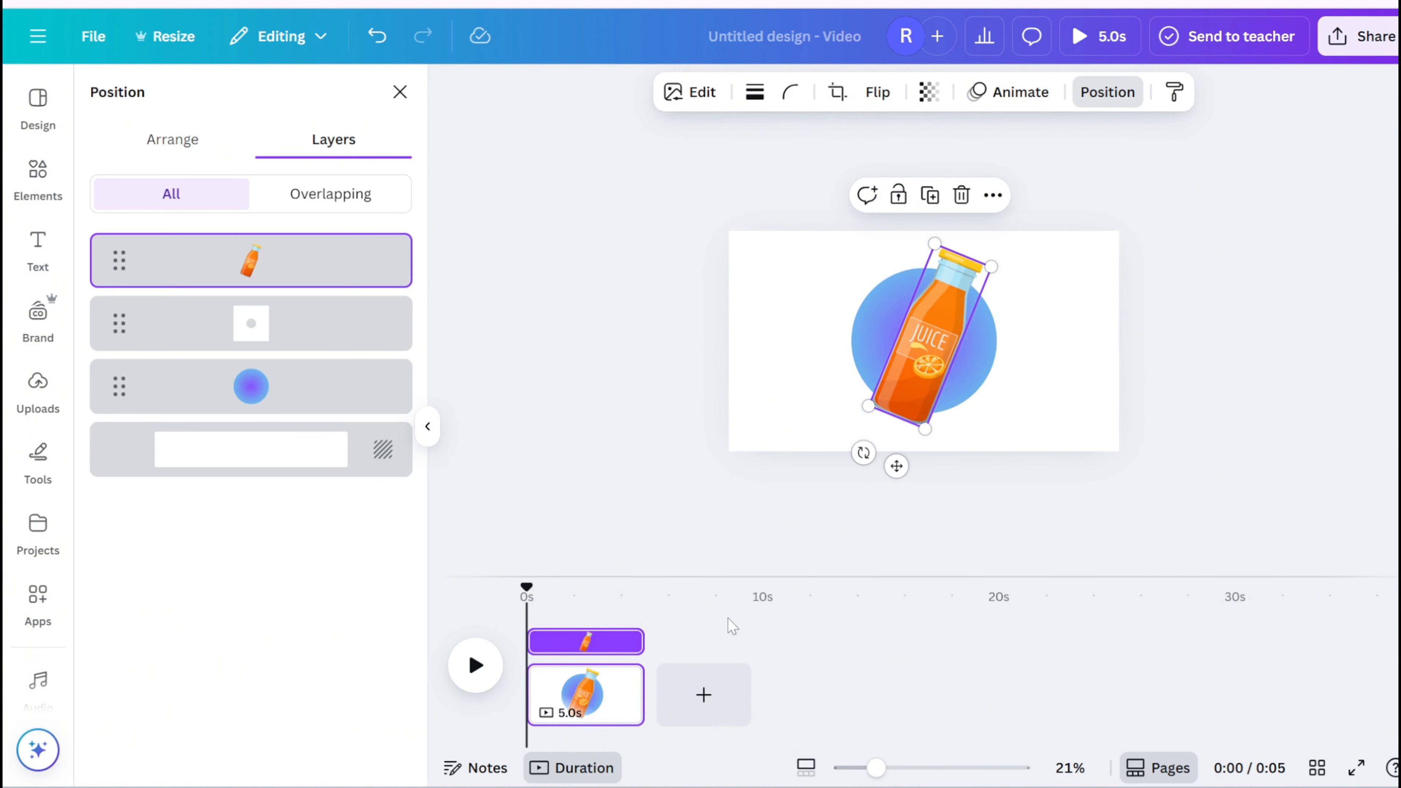
pyautogui.click(287, 385)
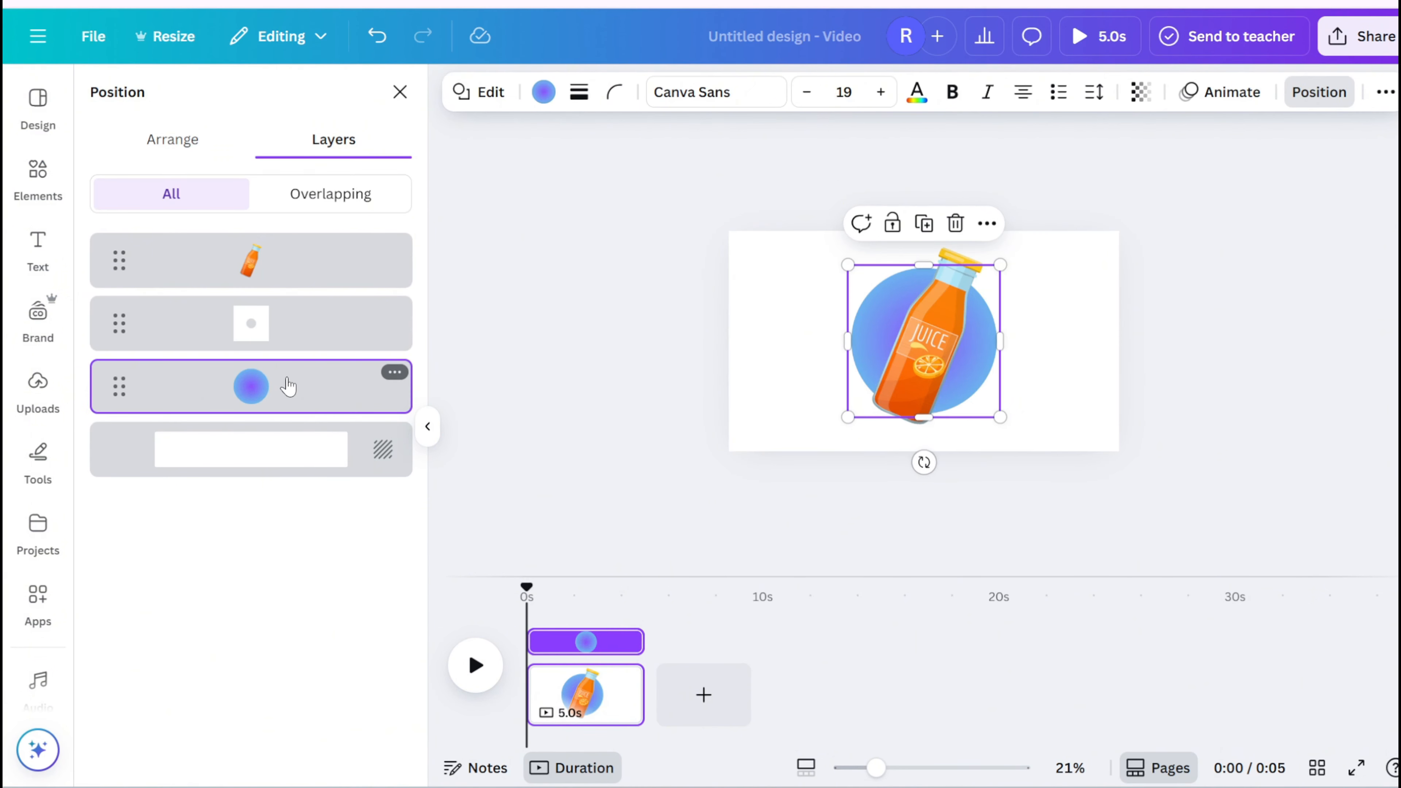
pyautogui.moveTo(539, 638)
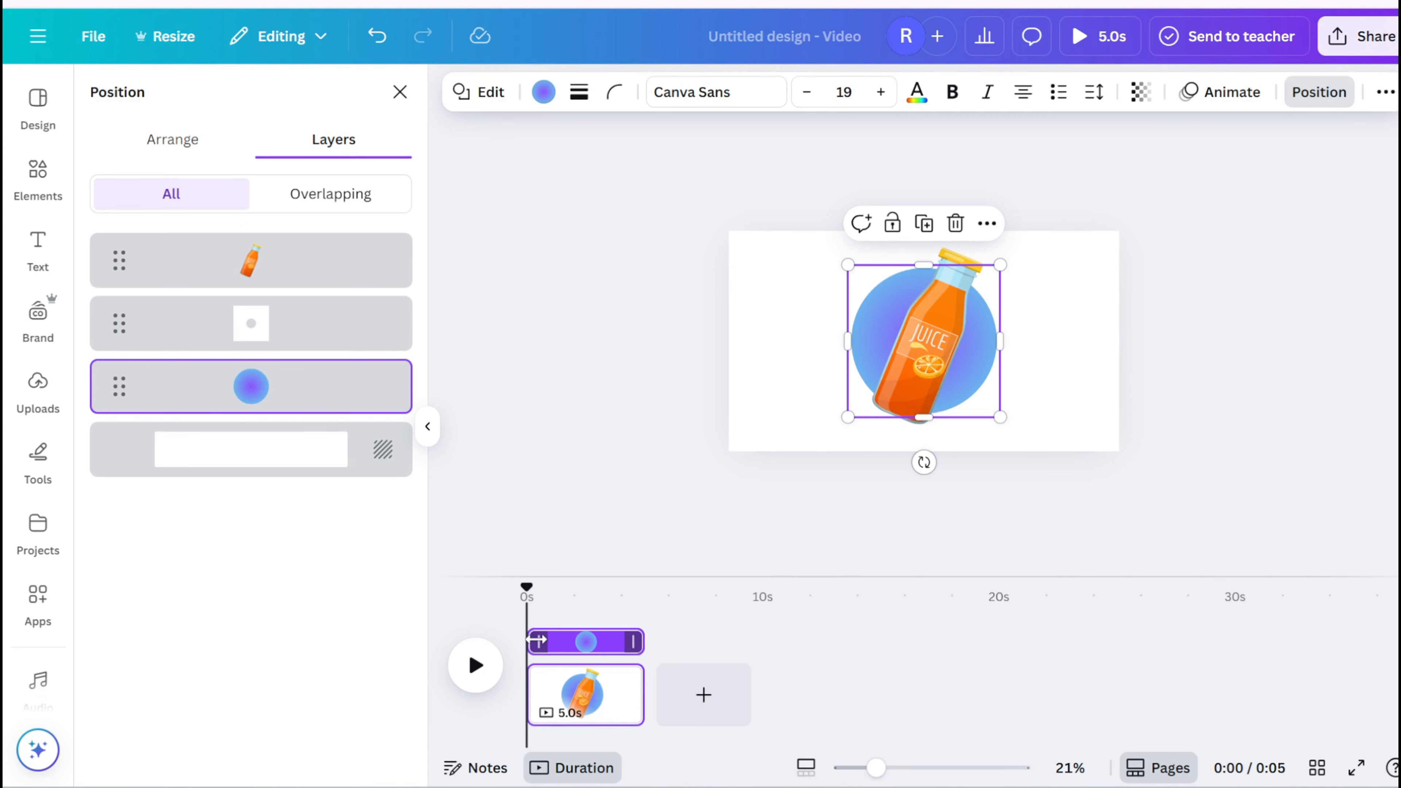
pyautogui.moveTo(536, 640); pyautogui.dragTo(544, 641)
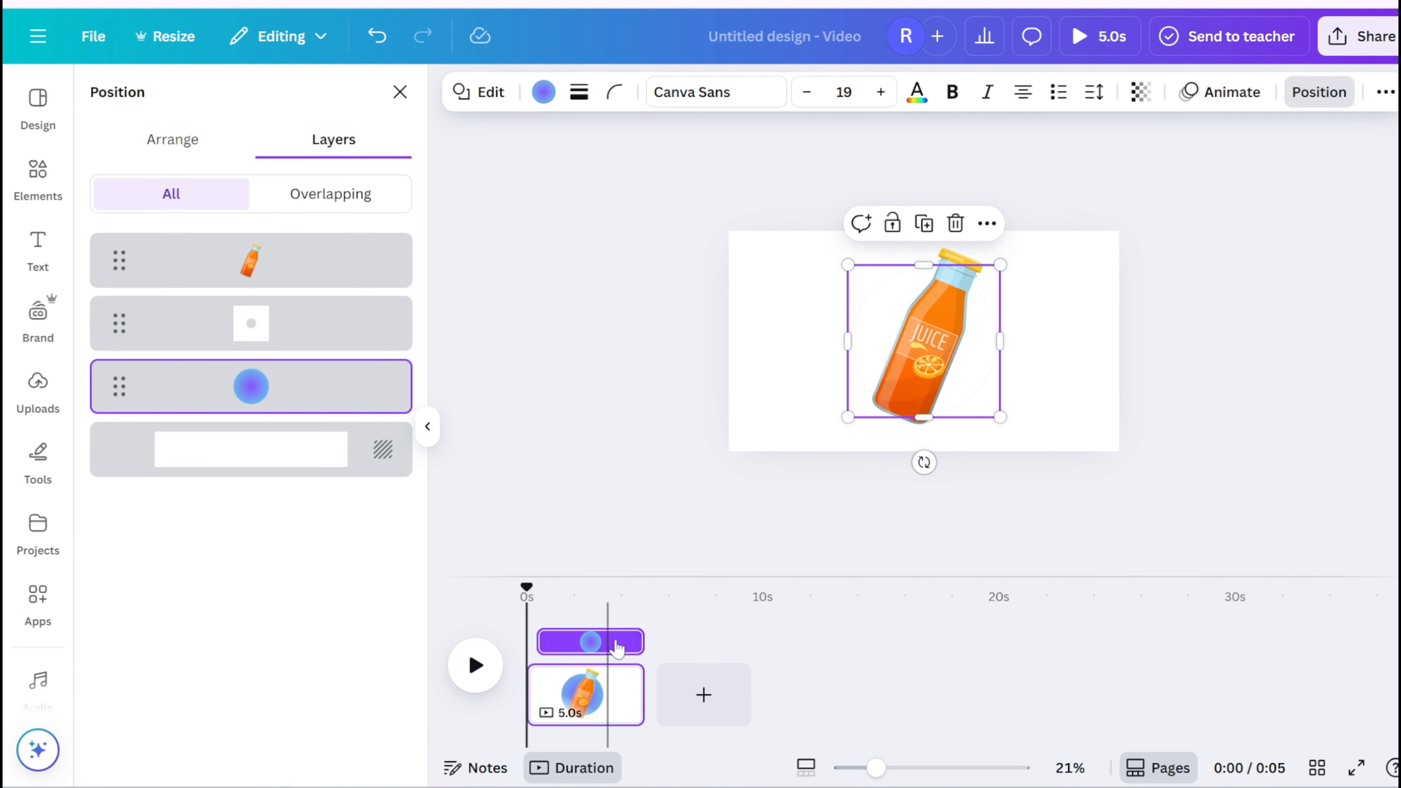
pyautogui.moveTo(641, 642); pyautogui.dragTo(624, 643)
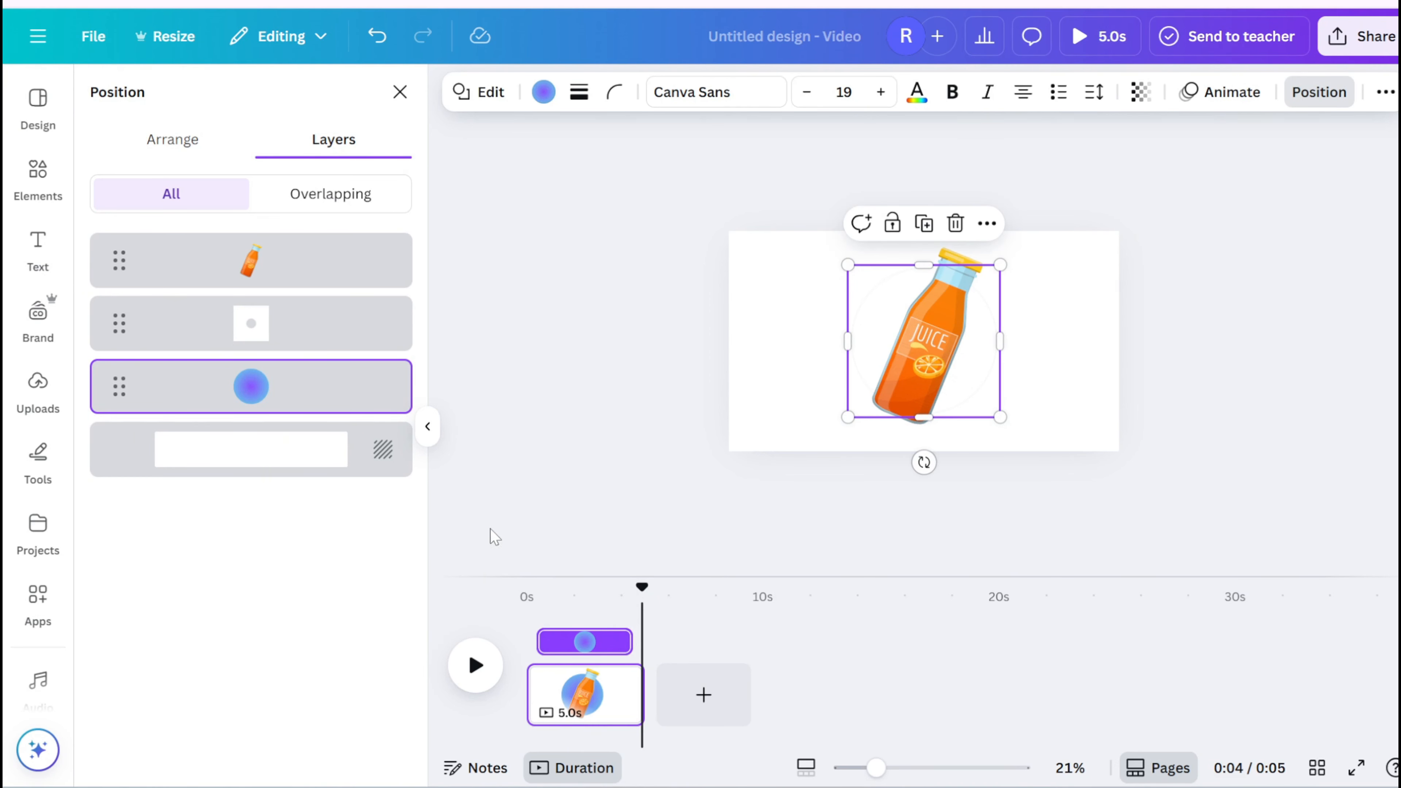
# Apply the Pop animation to the gradient circle on both enter and exit, with the speed at its minimum.
pyautogui.click(1216, 95)
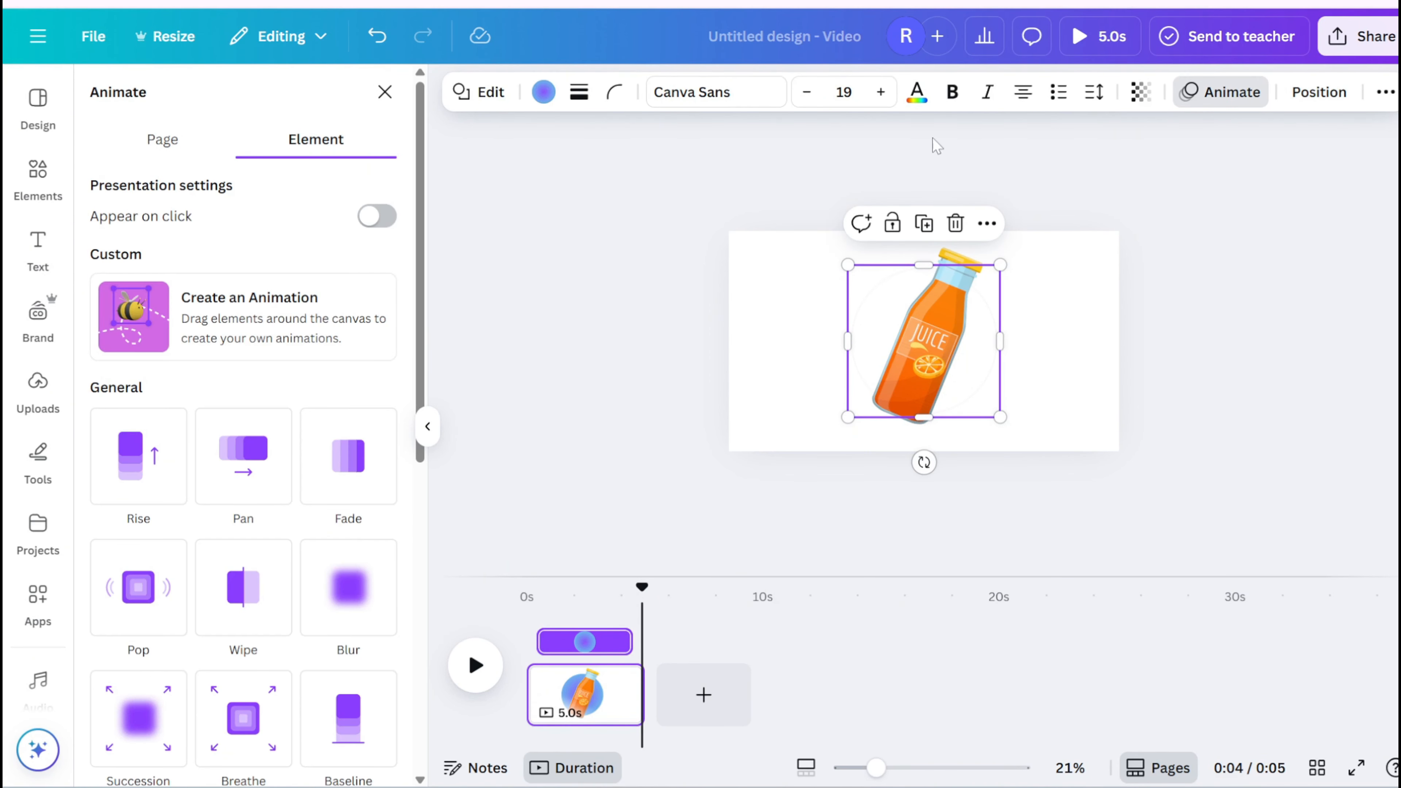
pyautogui.click(139, 607)
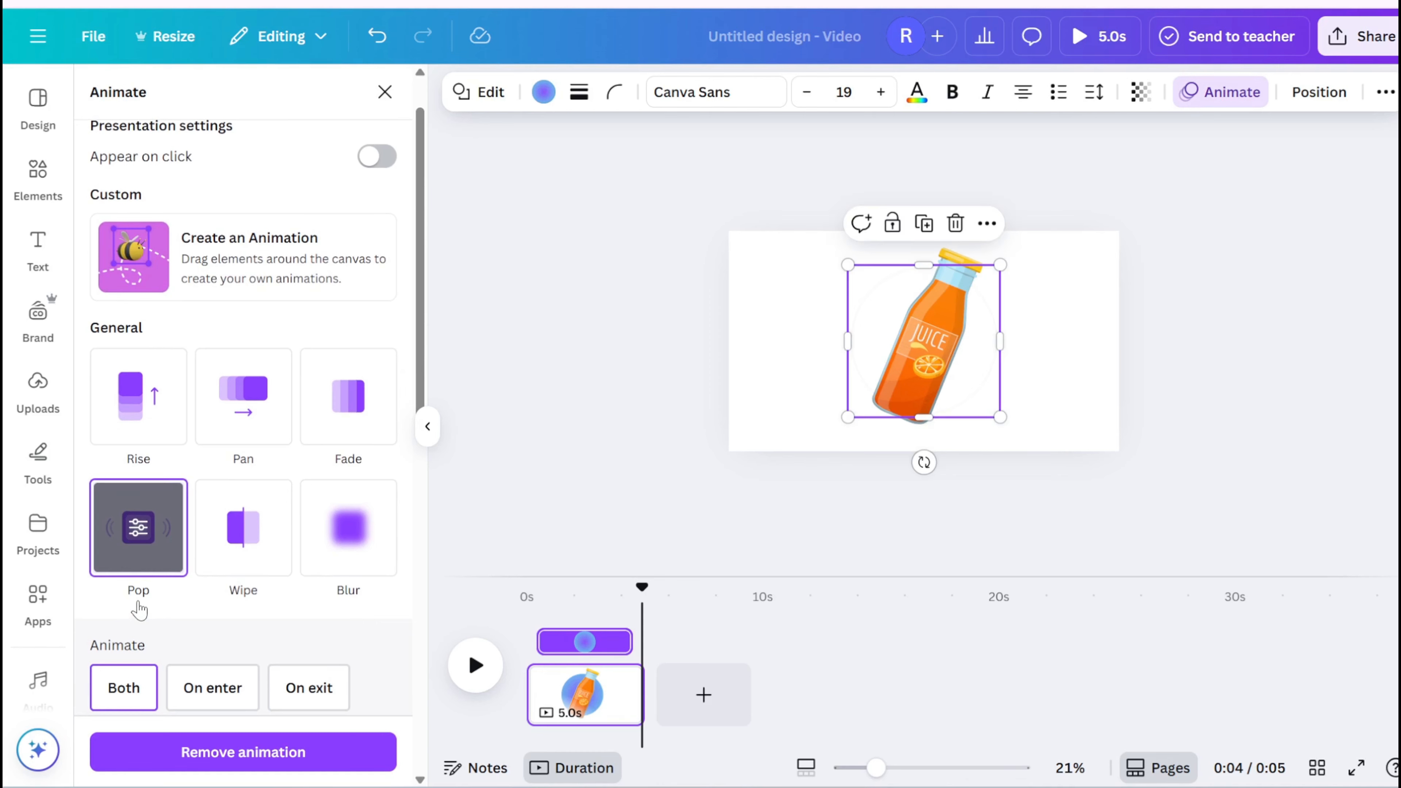
pyautogui.scroll(-3, 165, 607)
pyautogui.moveTo(235, 574); pyautogui.dragTo(100, 572)
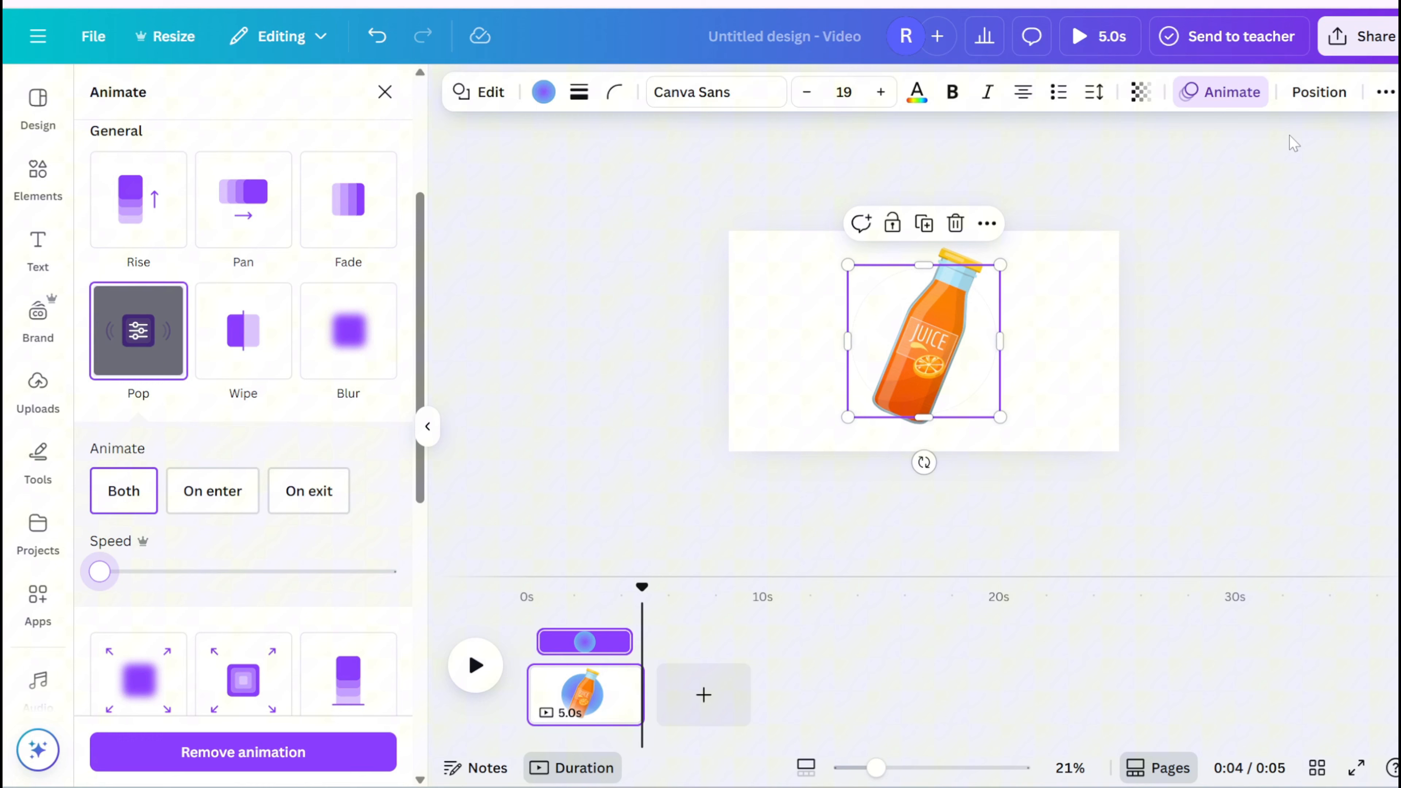
# Apply the Baseline animation to the juice bottle on both enter and exit, upward, with the speed near its minimum and the exit animation reversed.
pyautogui.click(1320, 94)
pyautogui.click(303, 273)
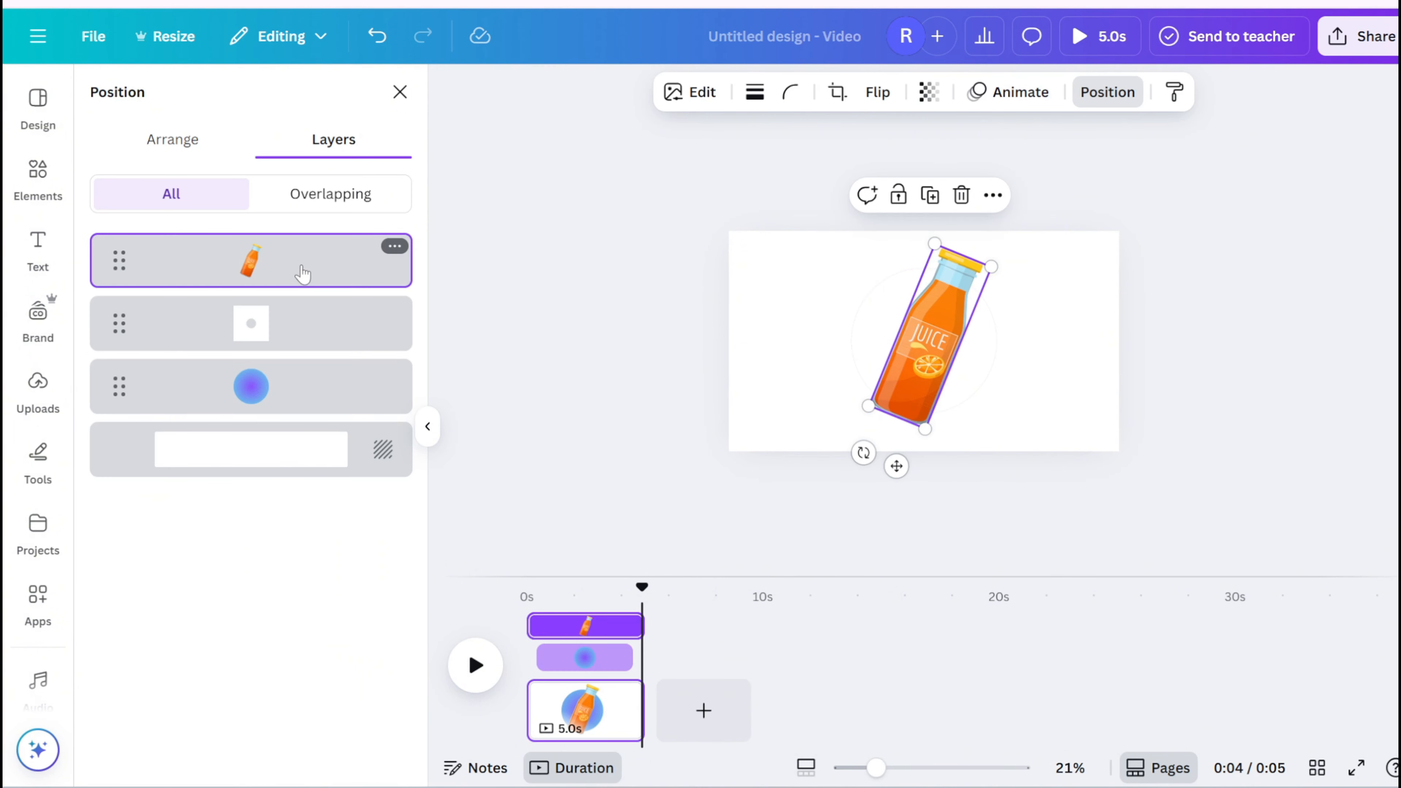
pyautogui.click(1013, 109)
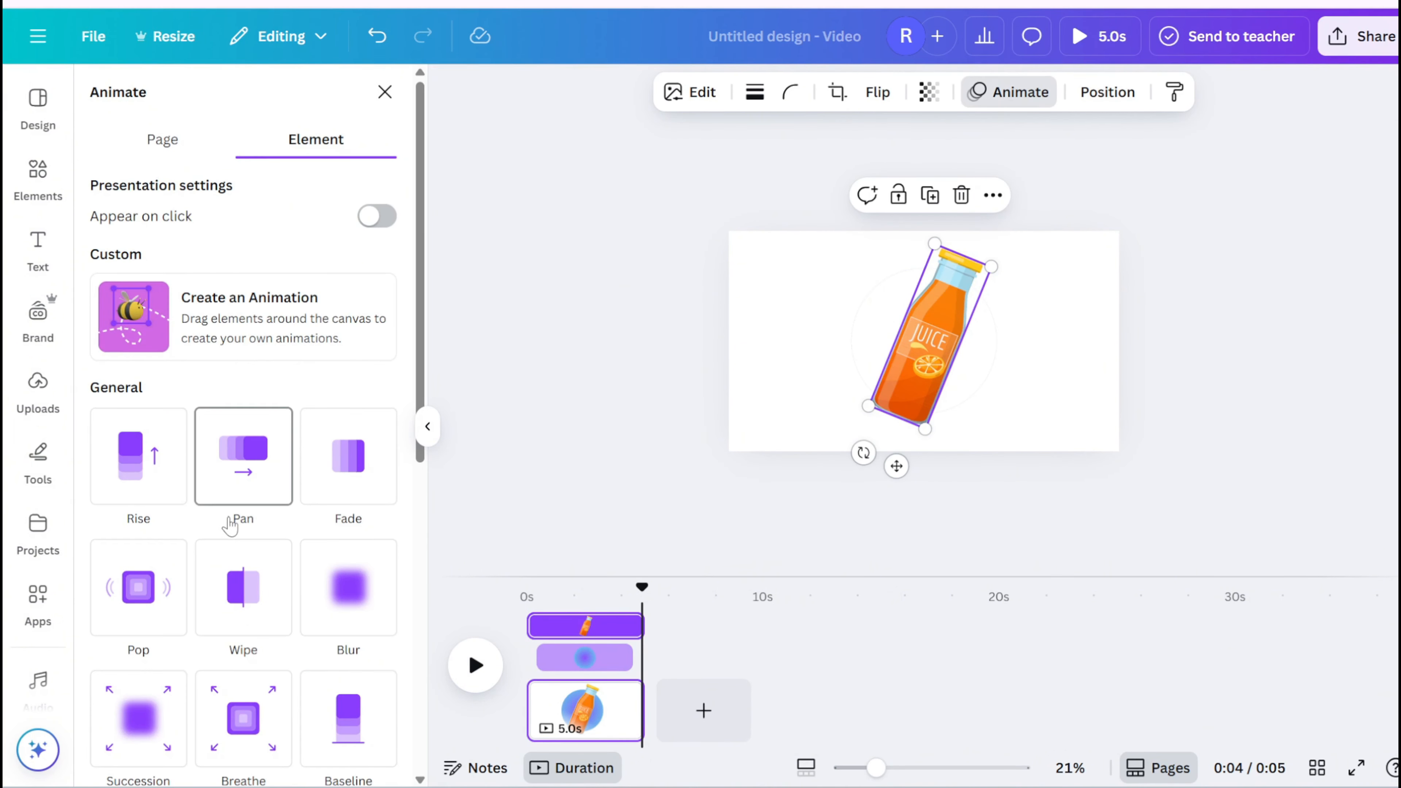
pyautogui.scroll(-3, 229, 522)
pyautogui.click(343, 545)
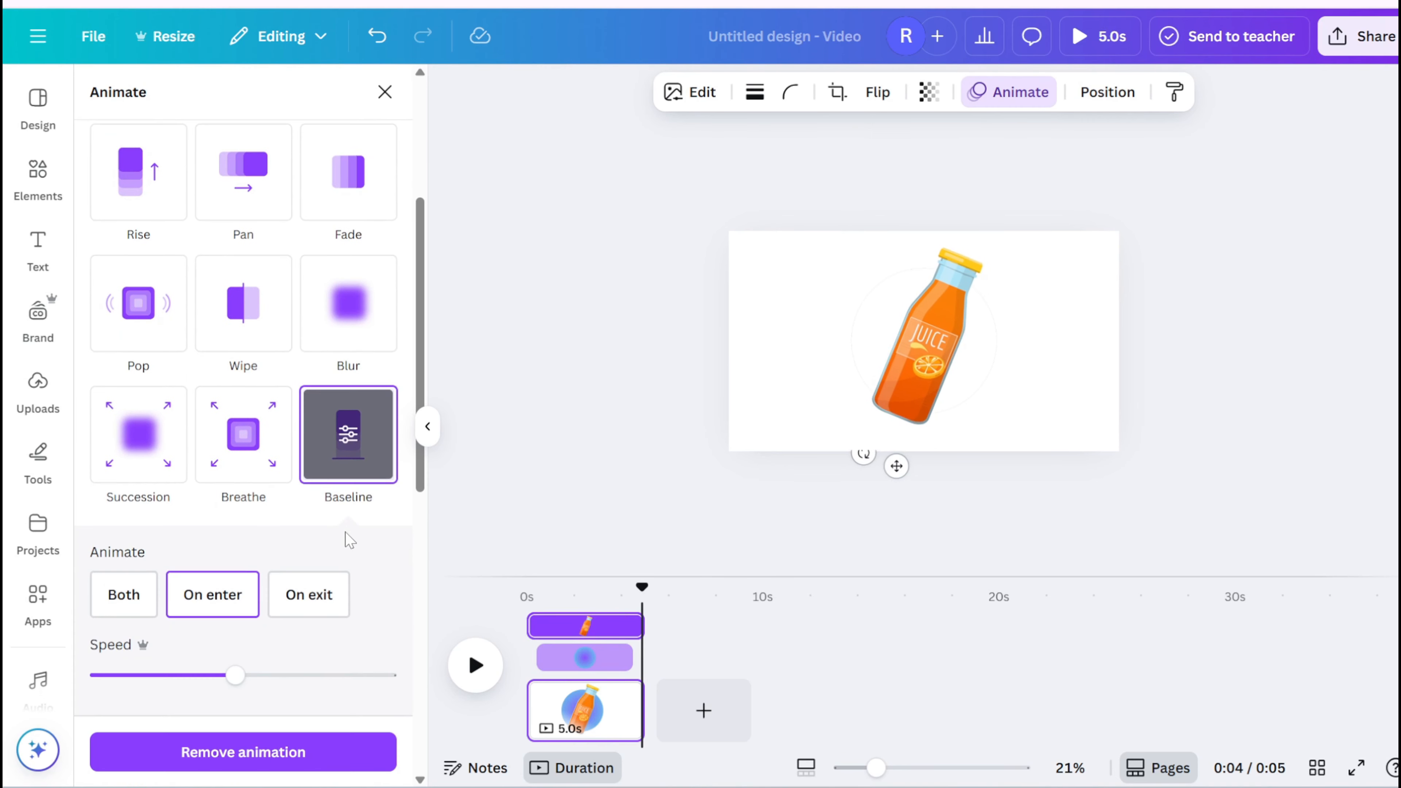
pyautogui.moveTo(235, 674); pyautogui.dragTo(110, 691)
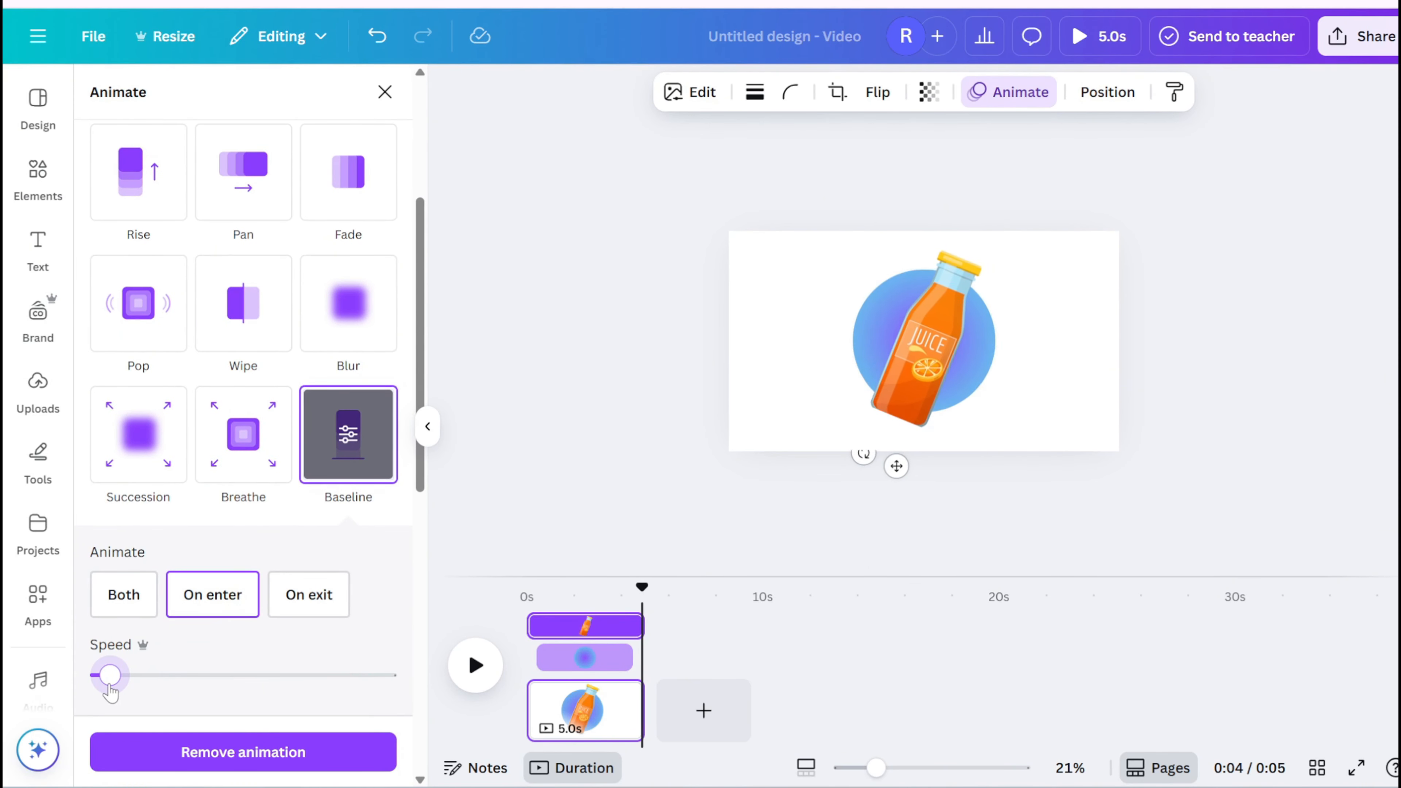
pyautogui.scroll(-2, 118, 552)
pyautogui.click(120, 518)
pyautogui.scroll(-2, 135, 530)
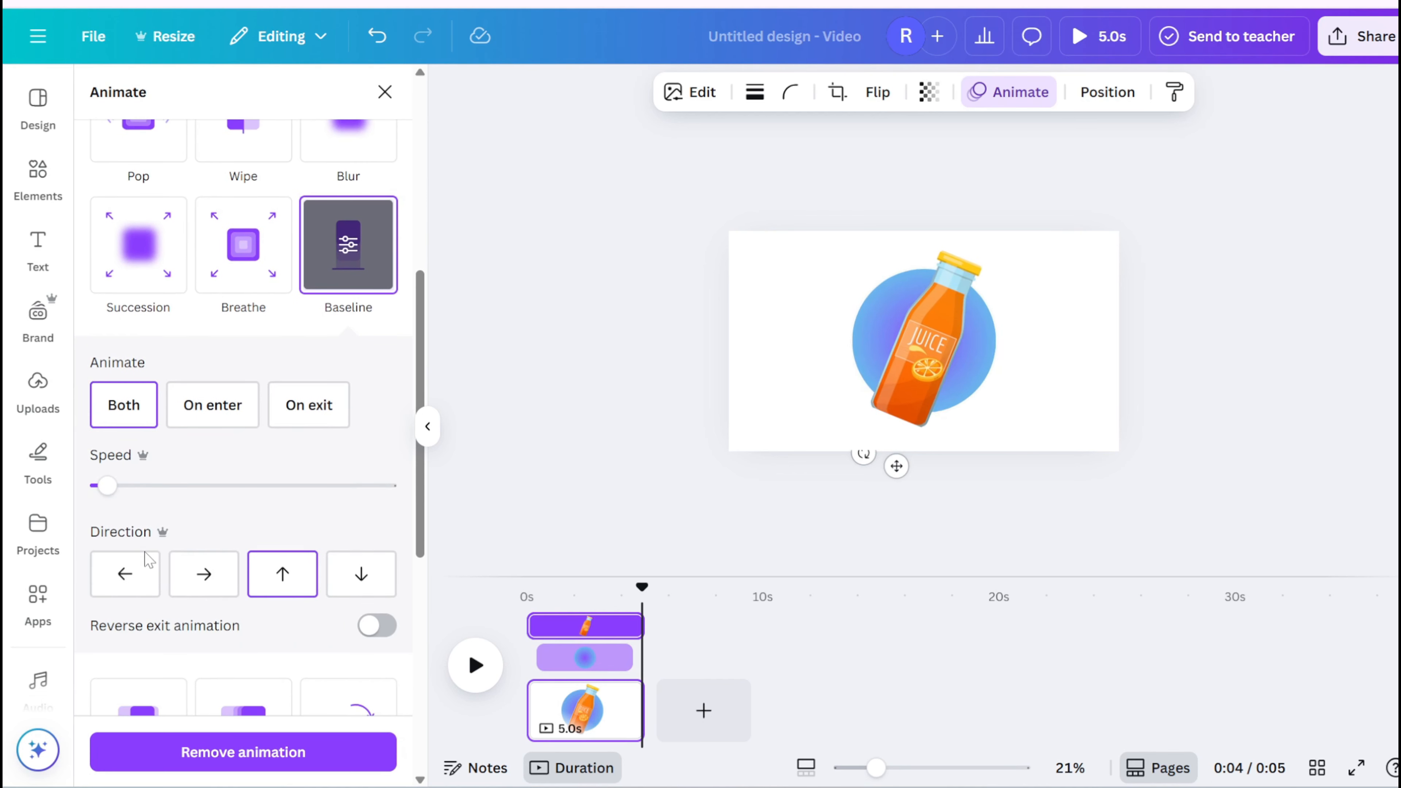
pyautogui.click(358, 630)
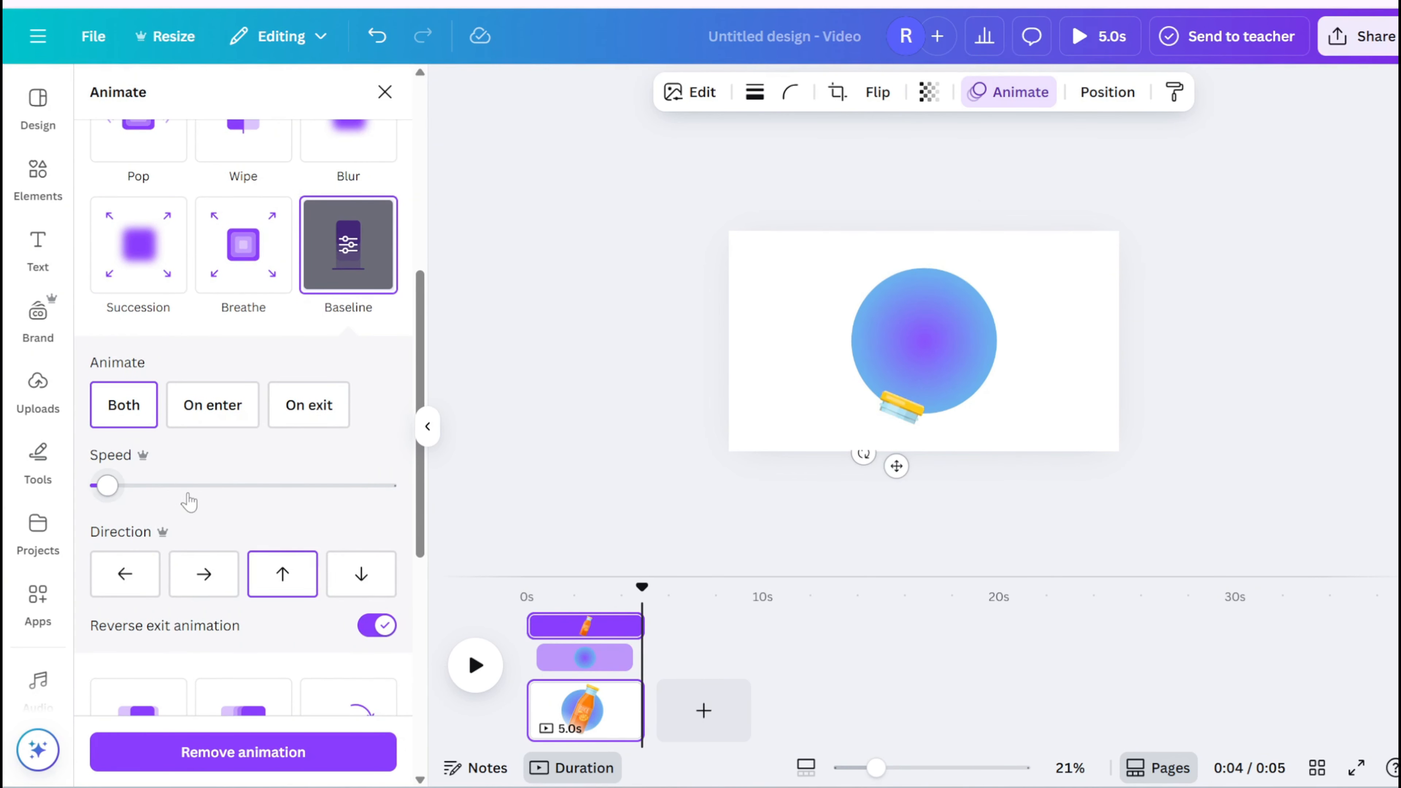
# Trim the juice bottle's timing at both the start and the end to fall inside the gradient circle's timing, and play the page.
pyautogui.moveTo(528, 626); pyautogui.dragTo(525, 590)
pyautogui.click(477, 666)
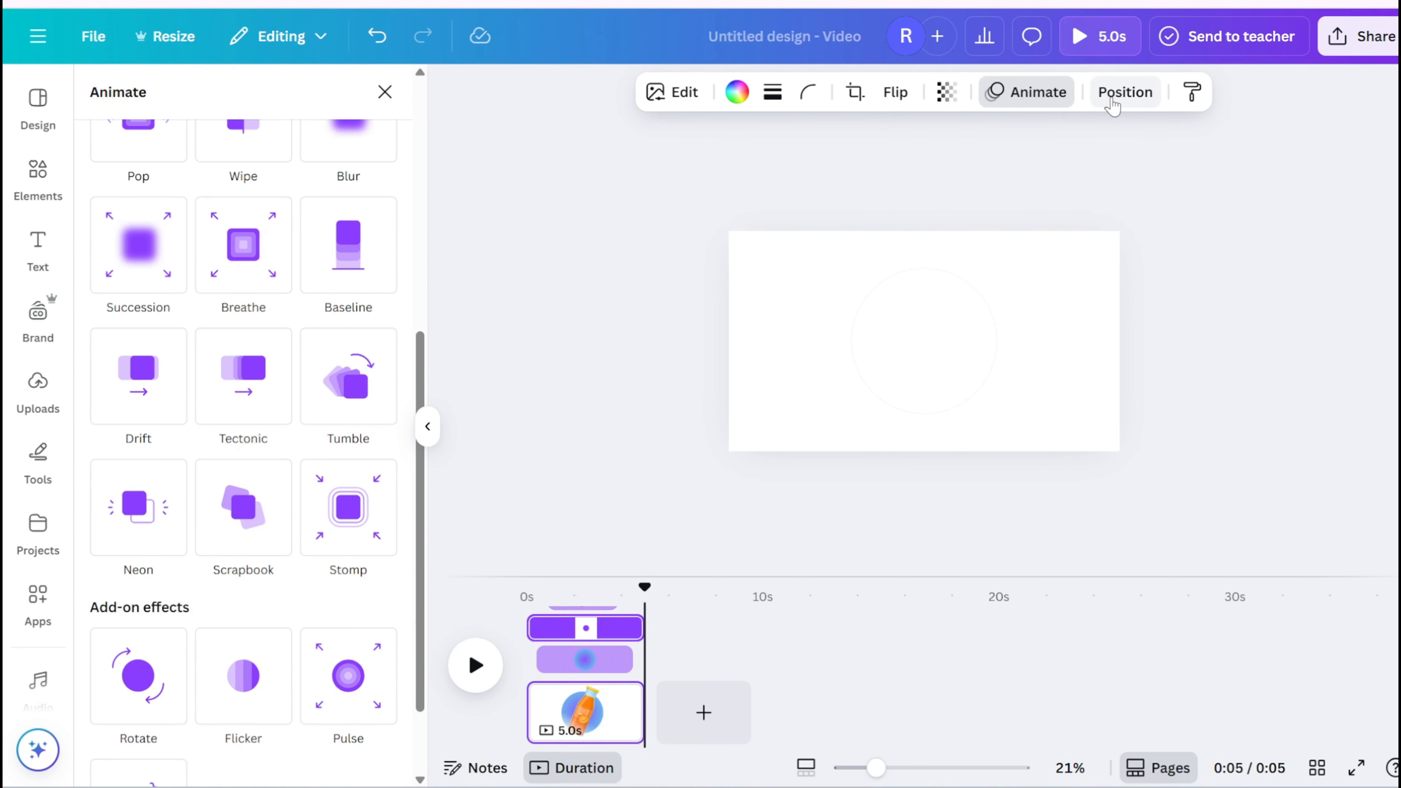
# Duplicate the hole graphic and align the copy exactly over the original, above the juice bottle.
pyautogui.click(1122, 94)
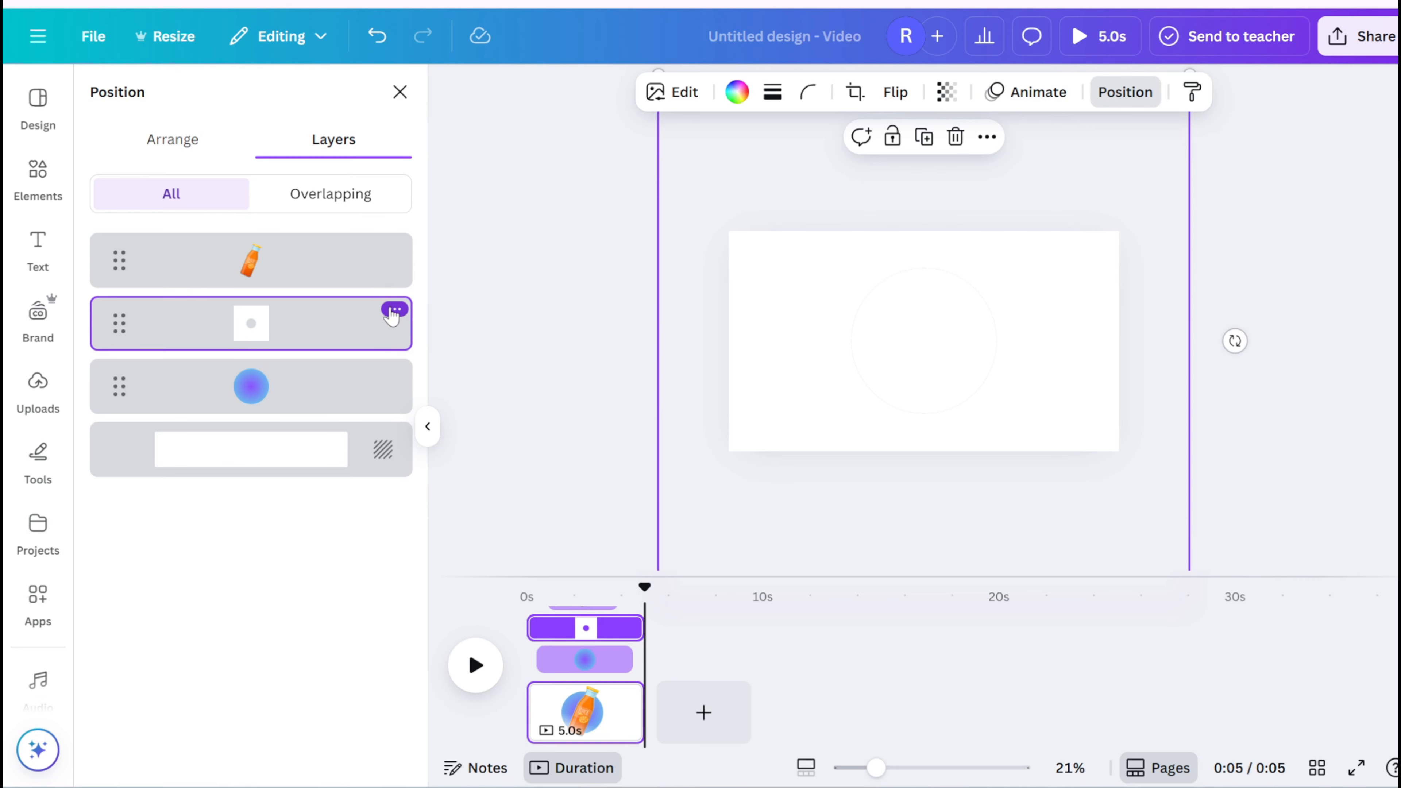
pyautogui.click(394, 310)
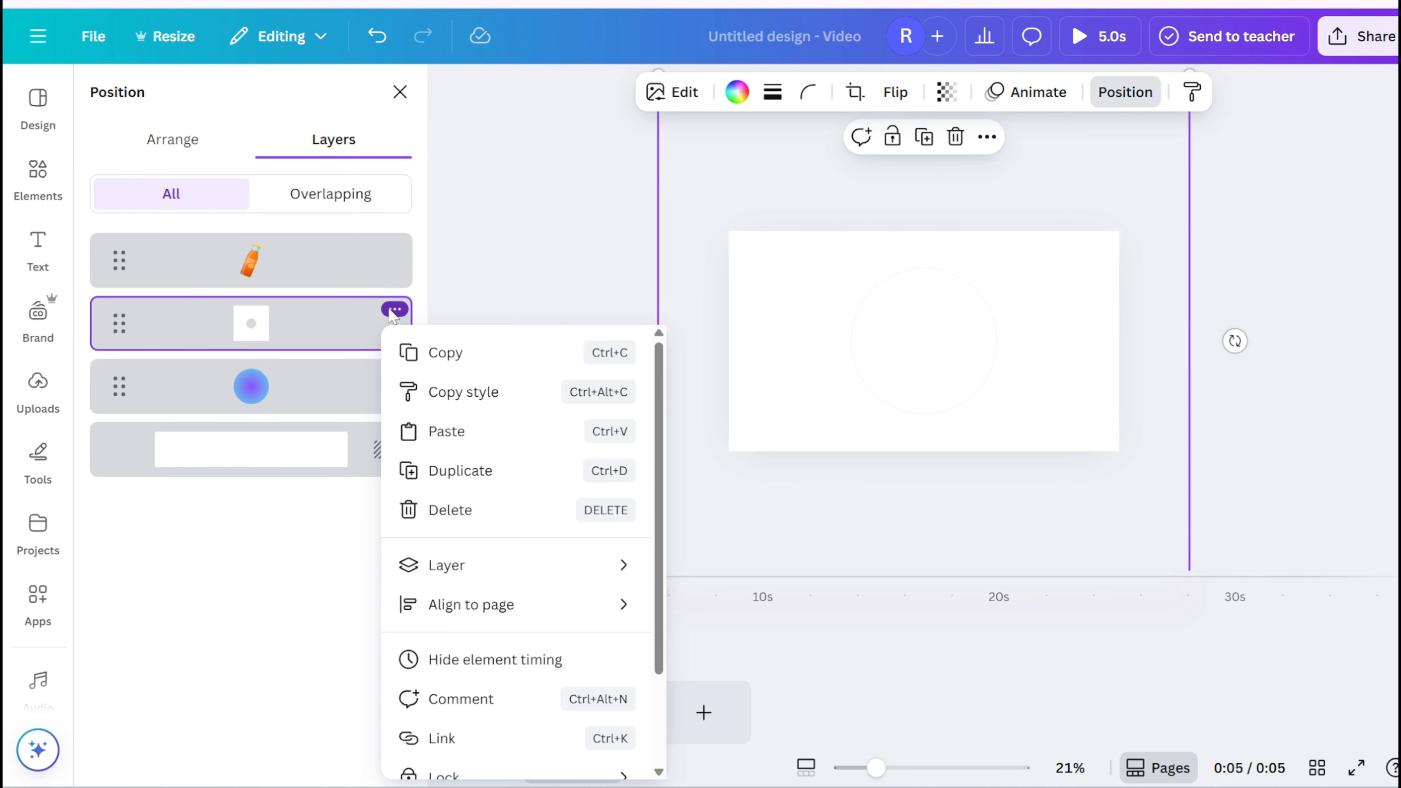
pyautogui.click(456, 470)
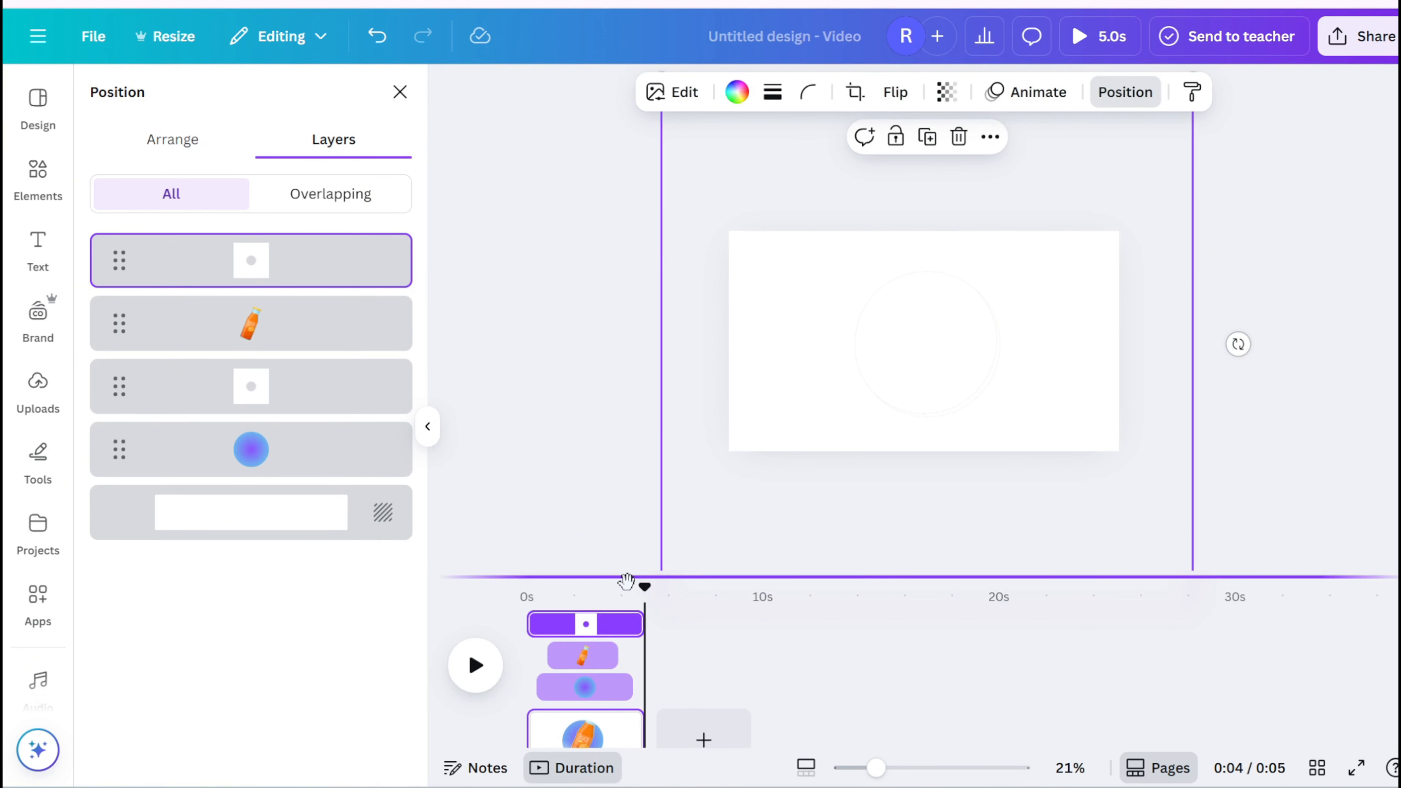
pyautogui.moveTo(643, 588); pyautogui.dragTo(604, 596)
pyautogui.moveTo(882, 437); pyautogui.dragTo(832, 421)
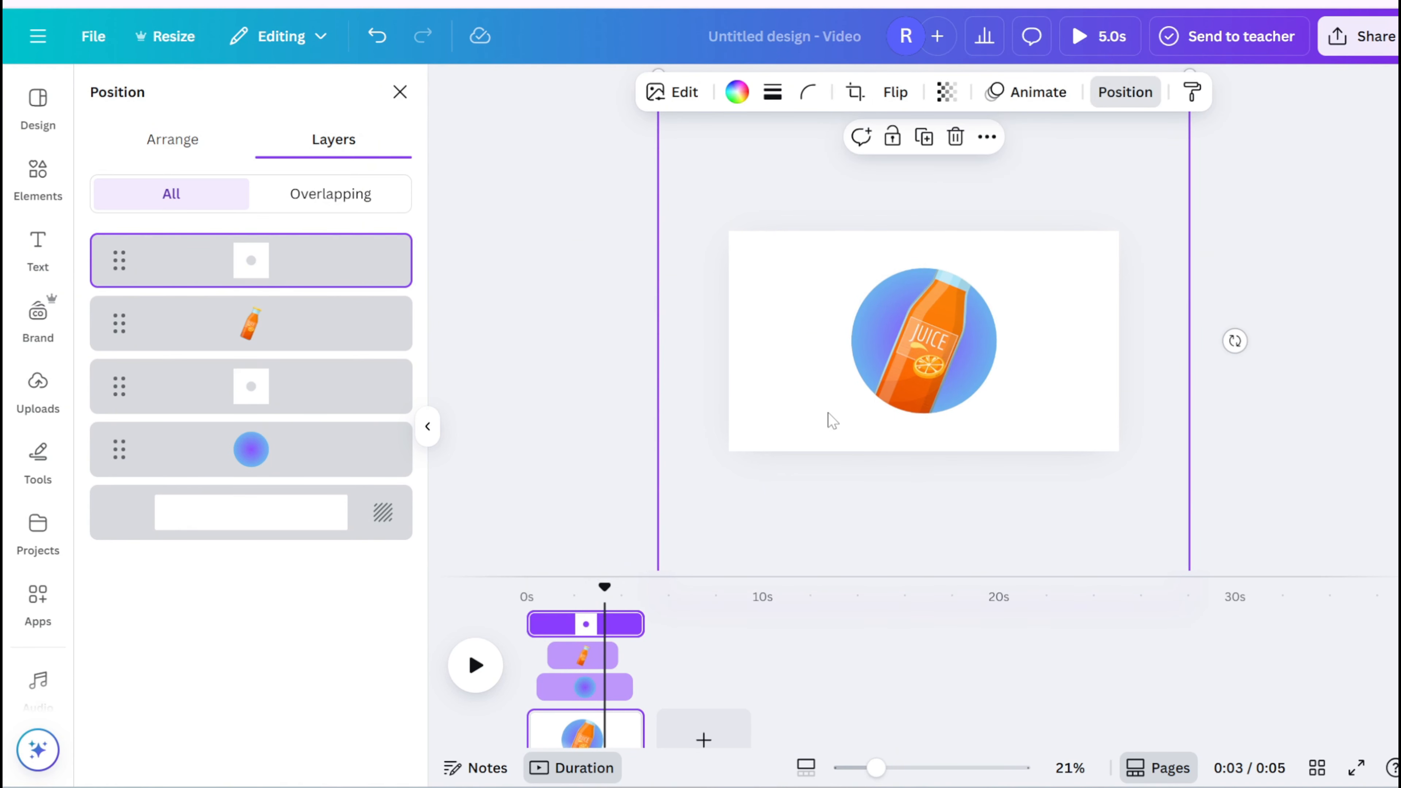
# Crop the upper part off the duplicated hole graphic, down to just below the gradient circle's upper edge, to uncover the bottle's cap and neck.
pyautogui.click(855, 92)
pyautogui.moveTo(664, 78); pyautogui.dragTo(650, 306)
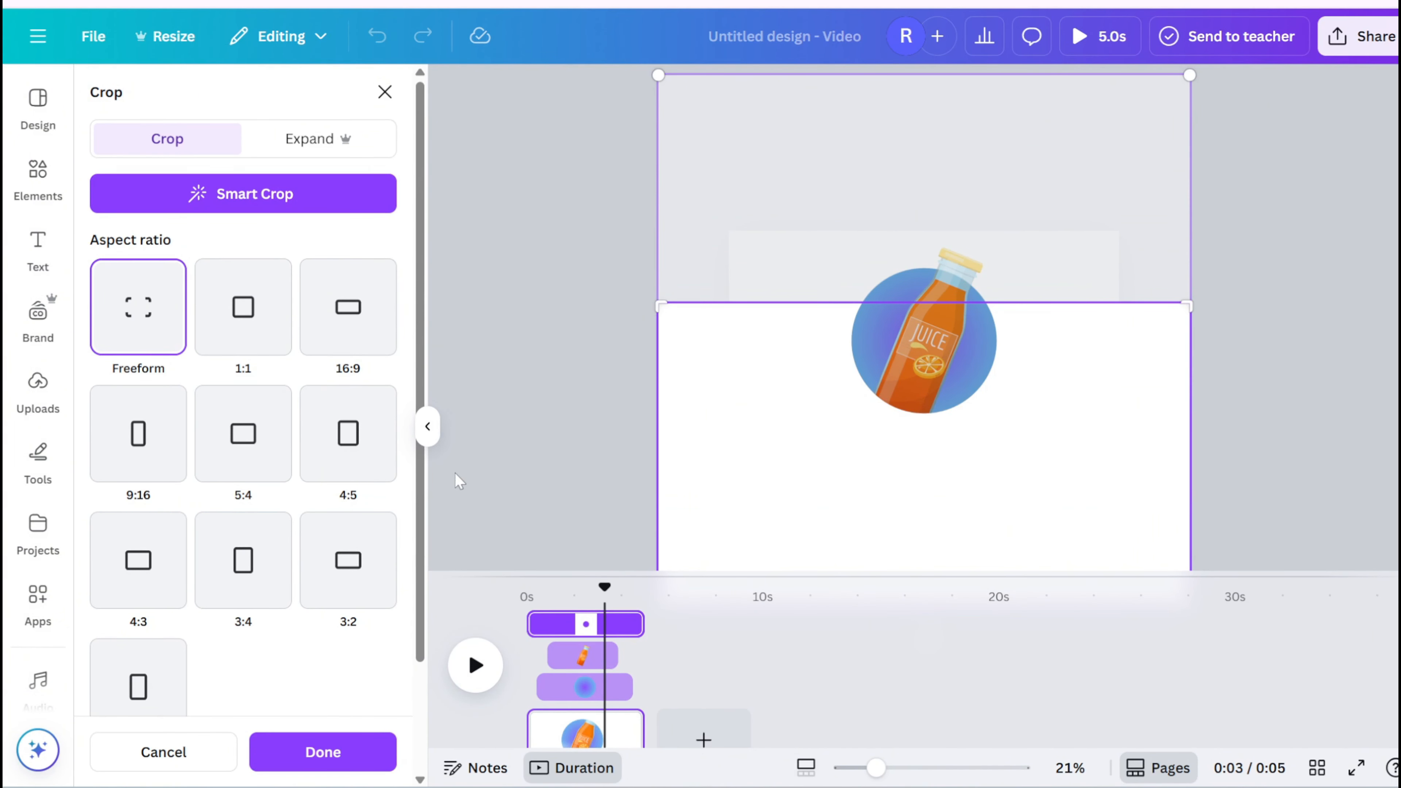
pyautogui.click(322, 752)
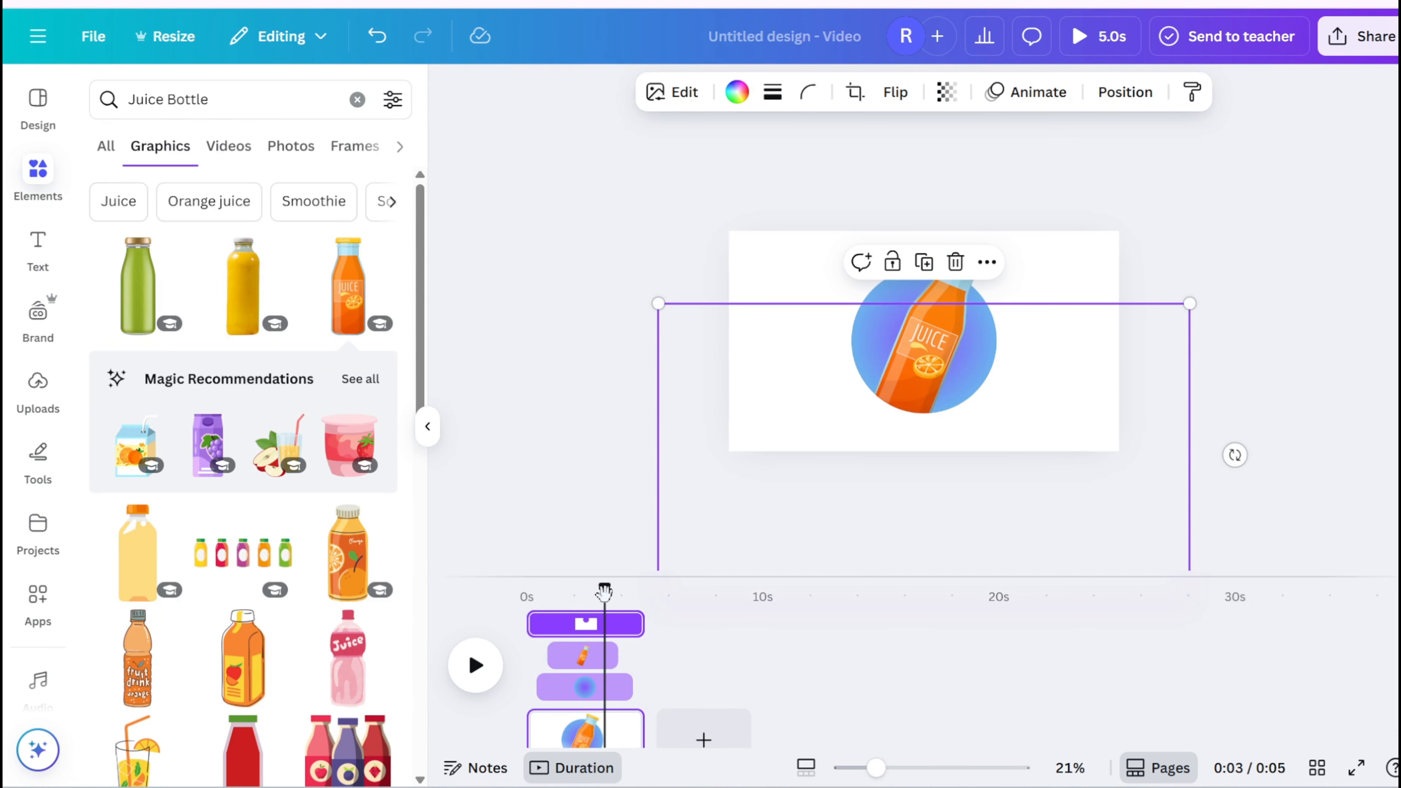
# Deselect the cropped graphic and preview the finished video.
pyautogui.click(573, 308)
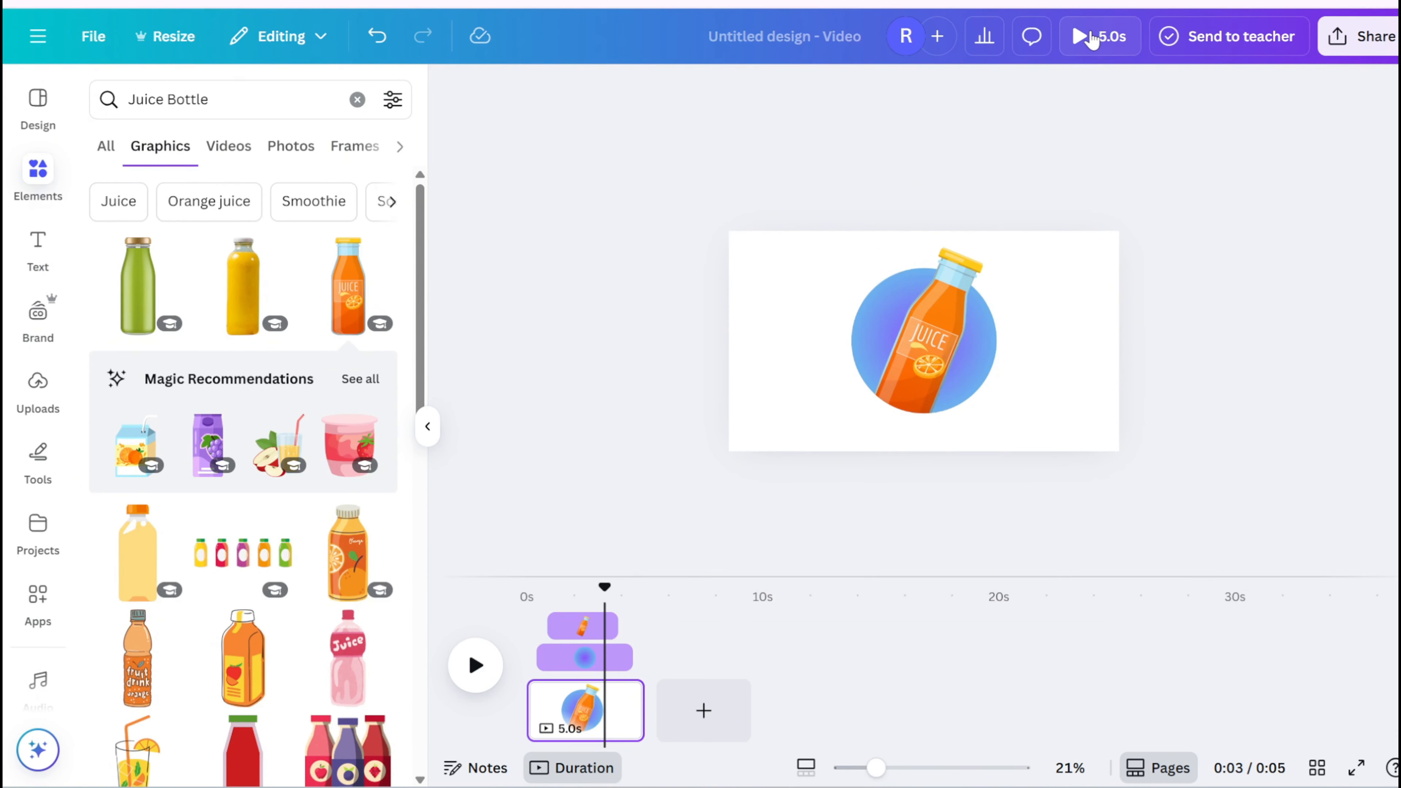
pyautogui.click(1080, 37)
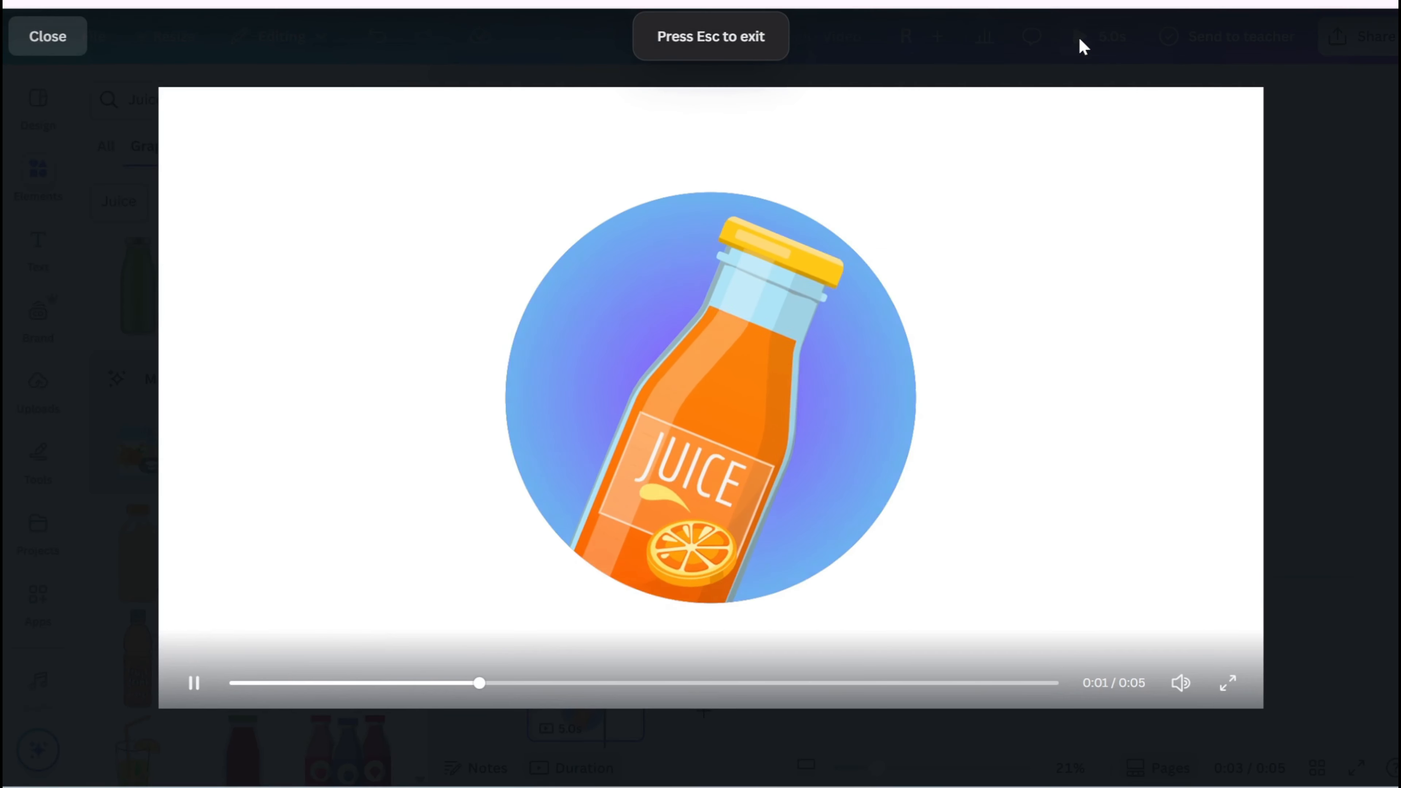